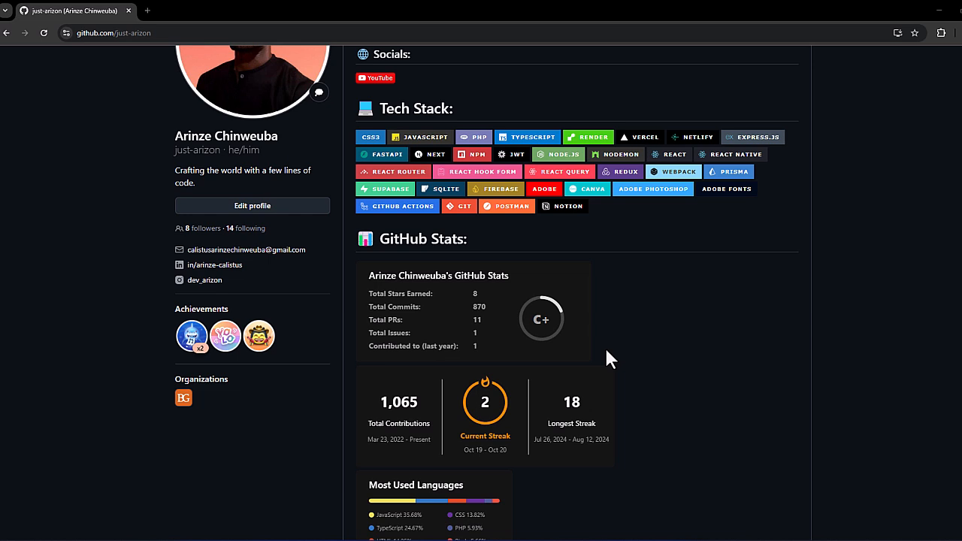
Step: Review the stats and trophies on the GitHub profile README, and switch to the browser window with the gprm github search
scroll(606, 349, down, 5)
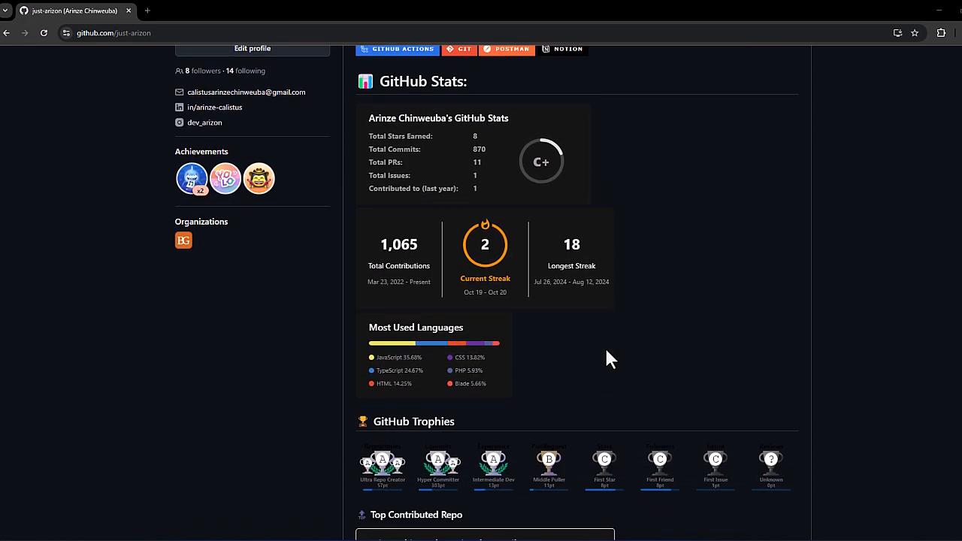
scroll(606, 354, up, 7)
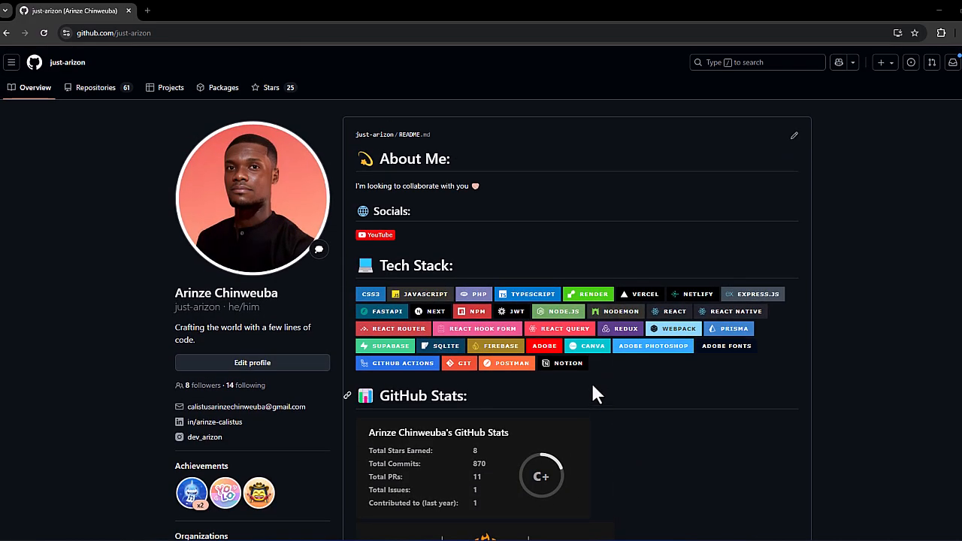
mouse_move(604, 538)
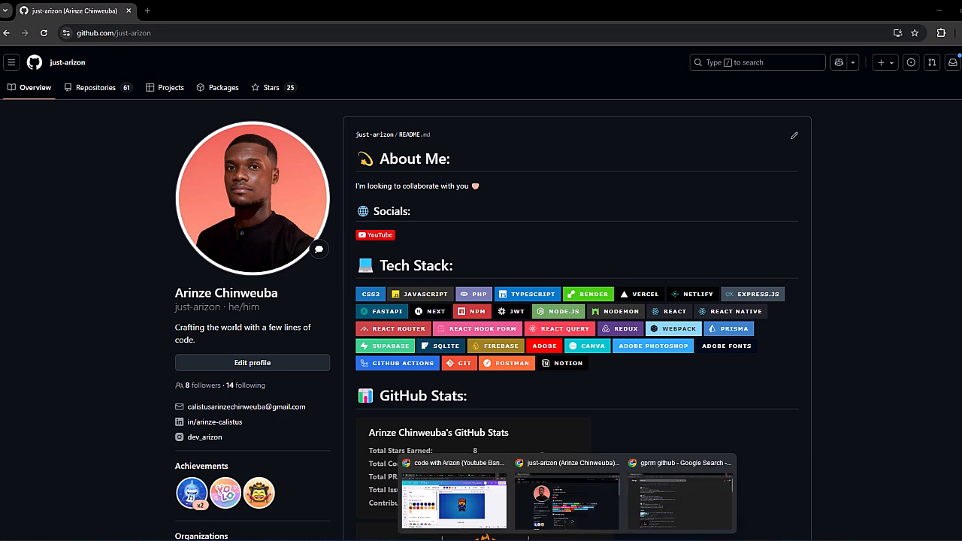
click(680, 502)
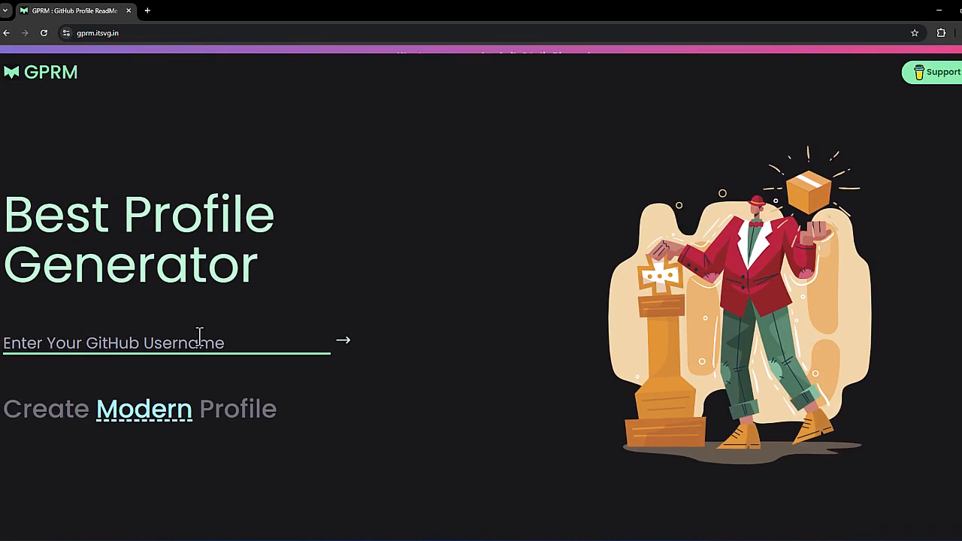
Step: Enter the GitHub username in the profile generator and start building the profile
scroll(201, 331, down, 2)
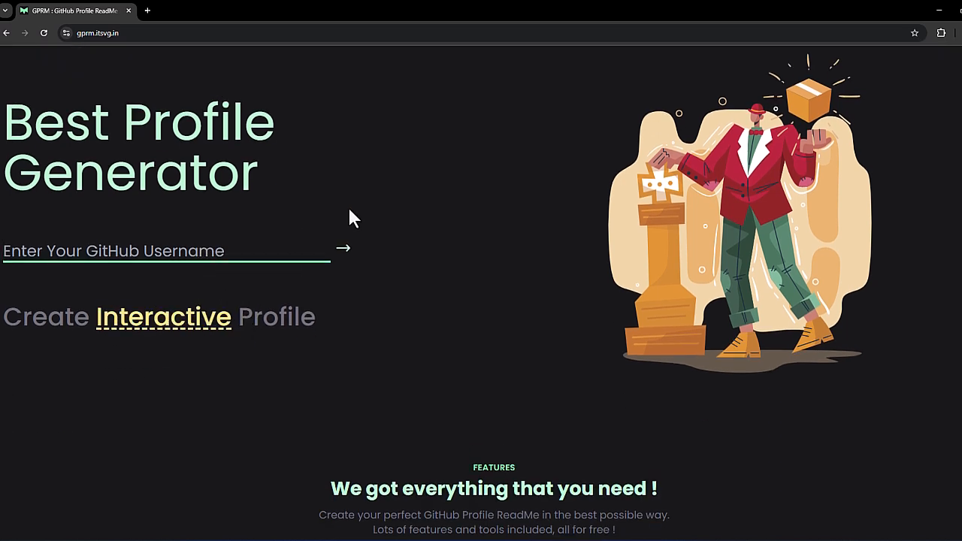
text(just)
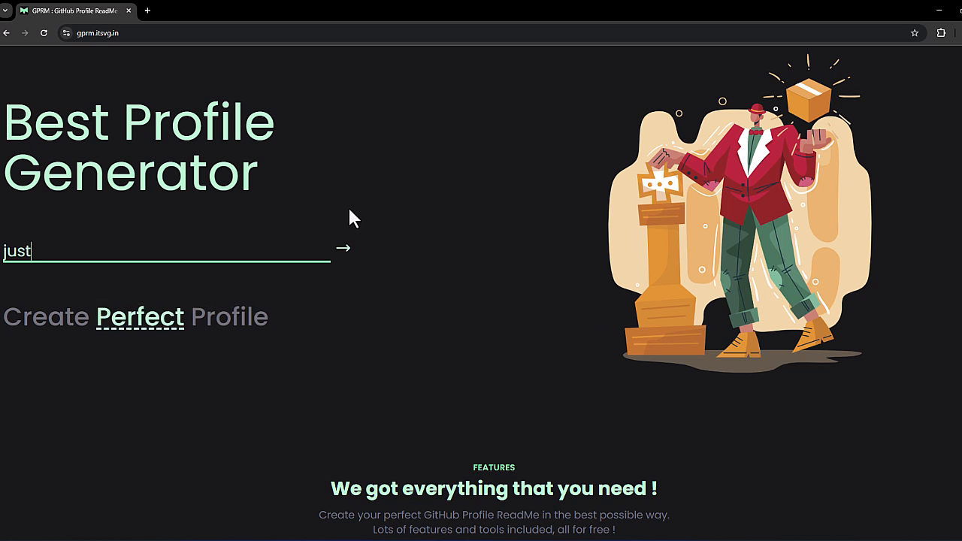
text(-arizon)
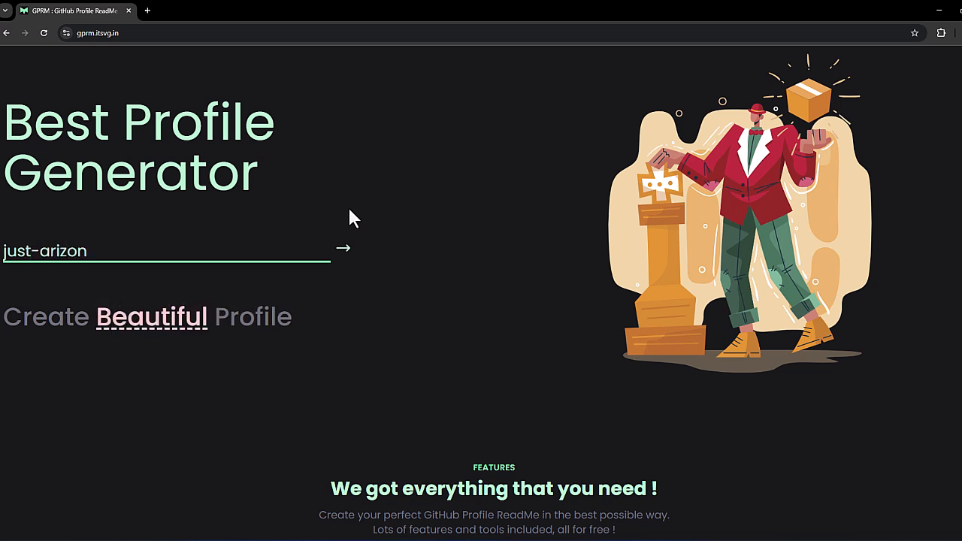
click(343, 249)
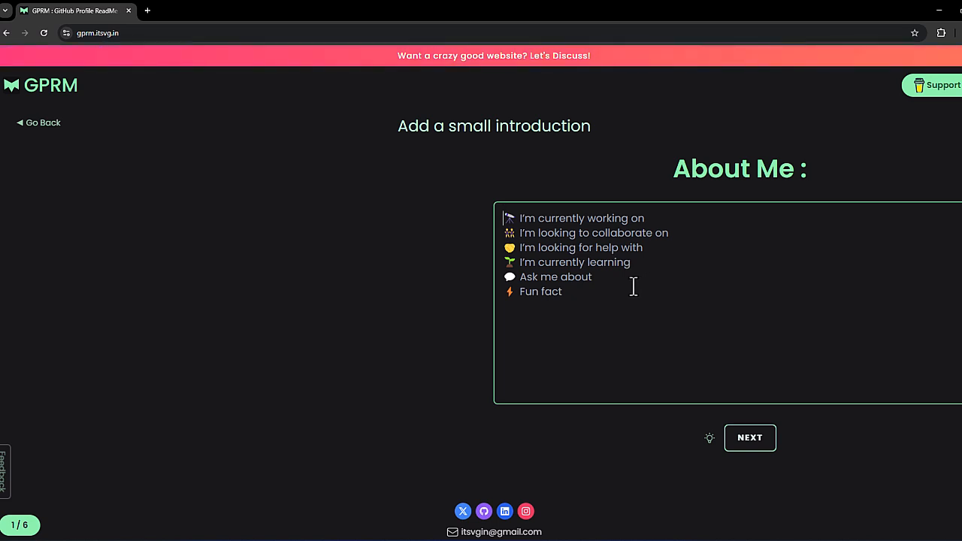
Step: Write "I love to video game" as the About Me introduction and continue to the GitHub stats page
key(ctrl+a)
text(I love to v)
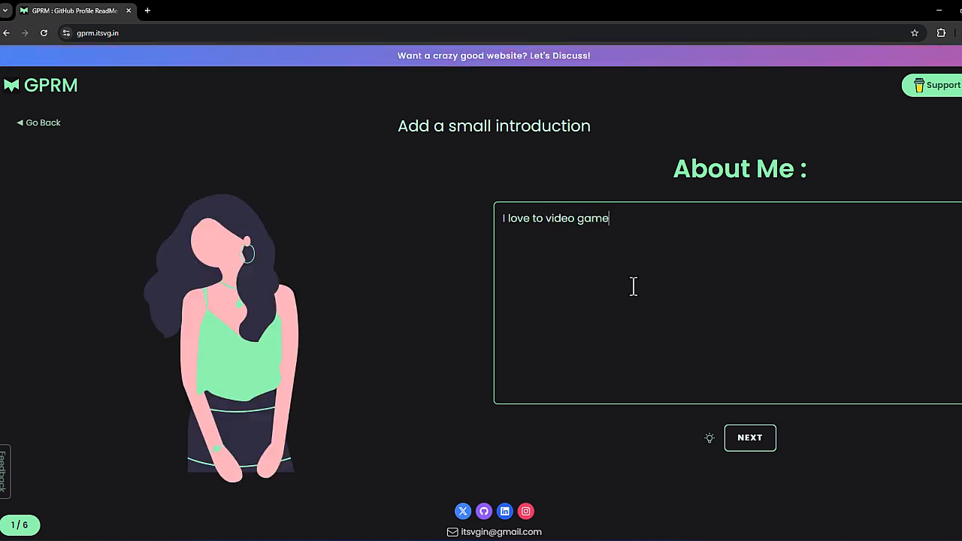
click(764, 444)
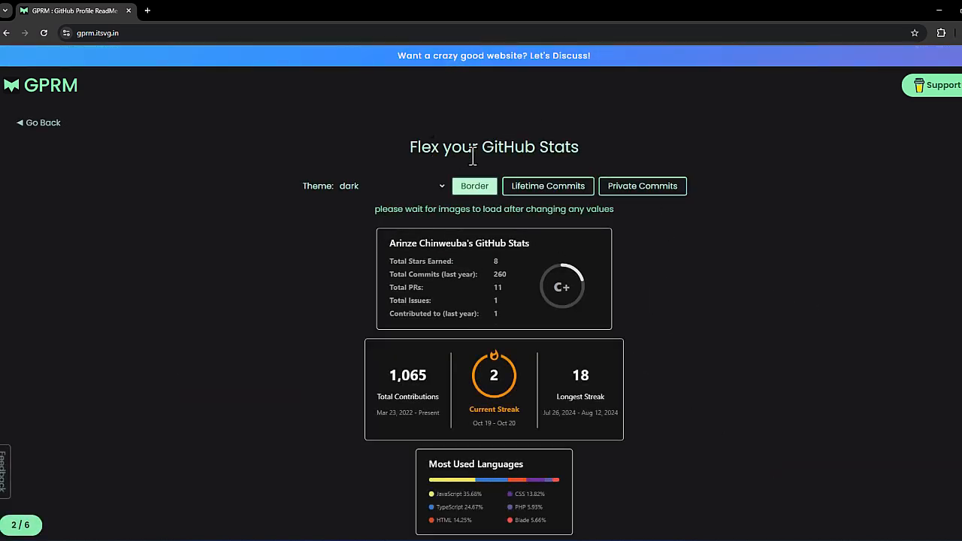
Step: Try the shadow_blue theme on the GitHub stats cards and set the theme to shadow_red
click(426, 193)
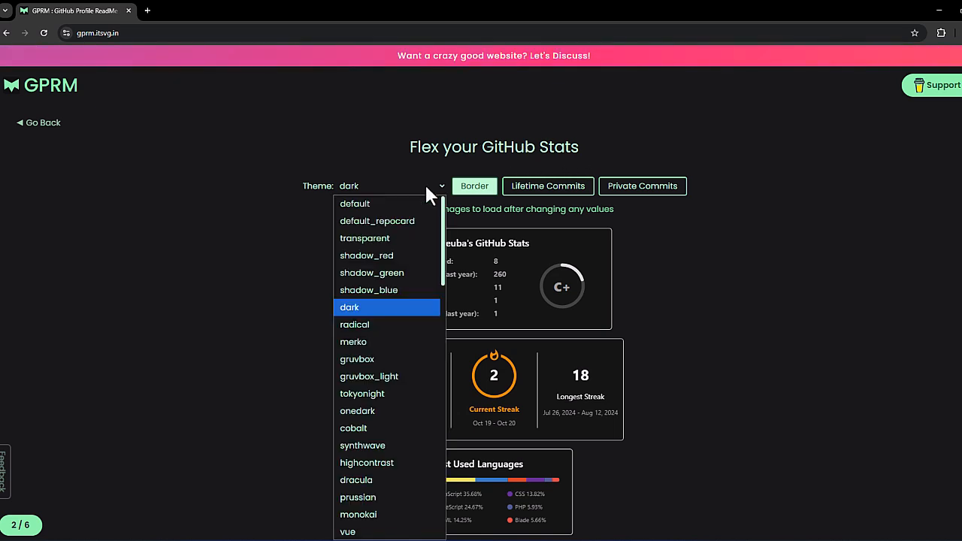
click(391, 293)
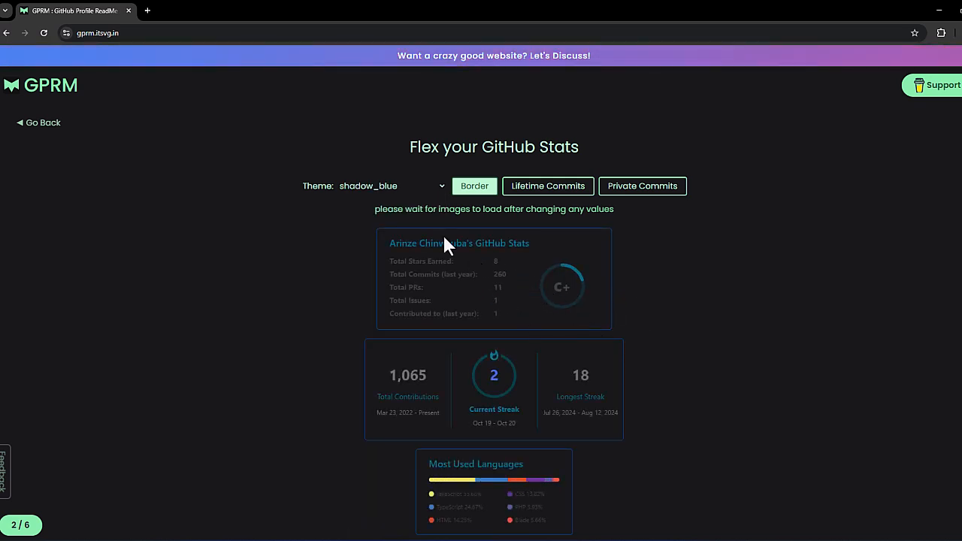
click(397, 186)
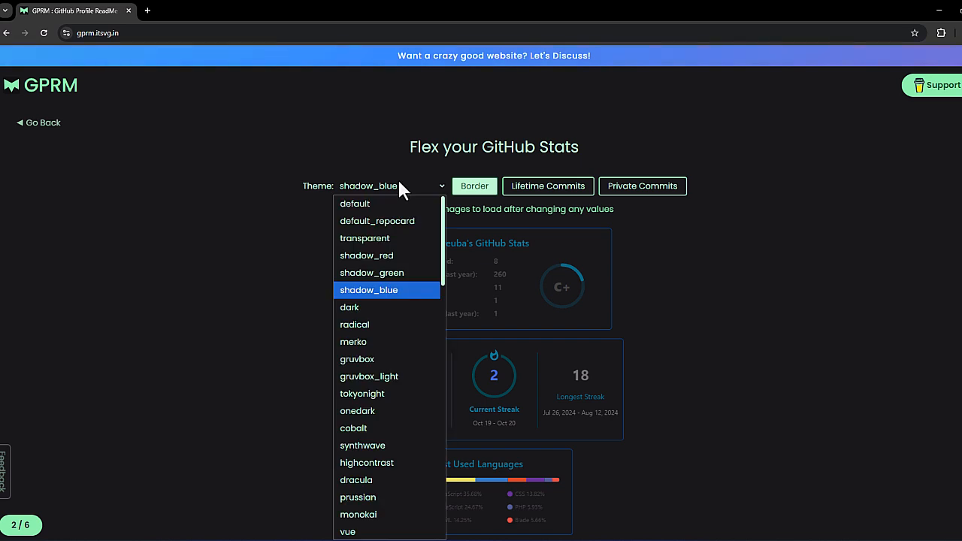
click(385, 256)
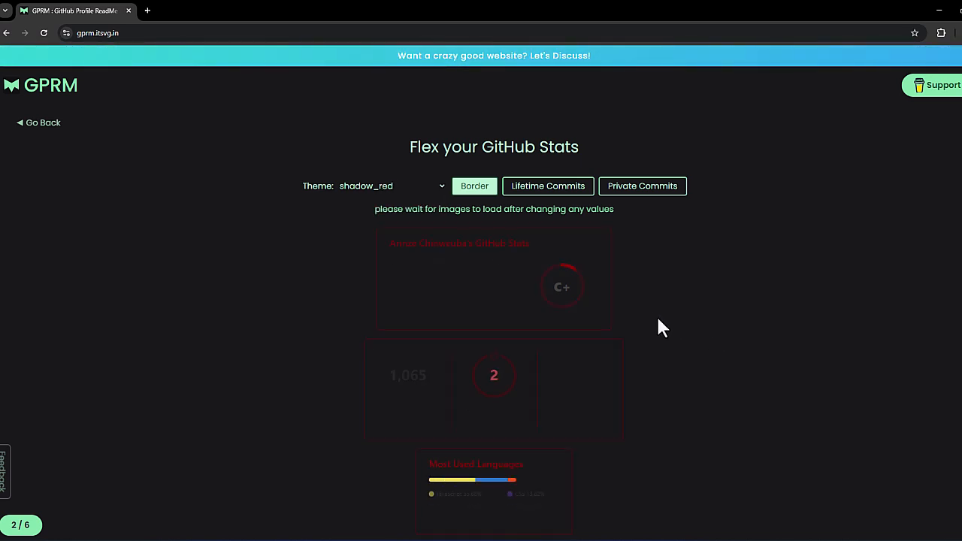
Step: Turn off the border of the GitHub stats cards and enable Lifetime Commits, checking the cards
click(475, 188)
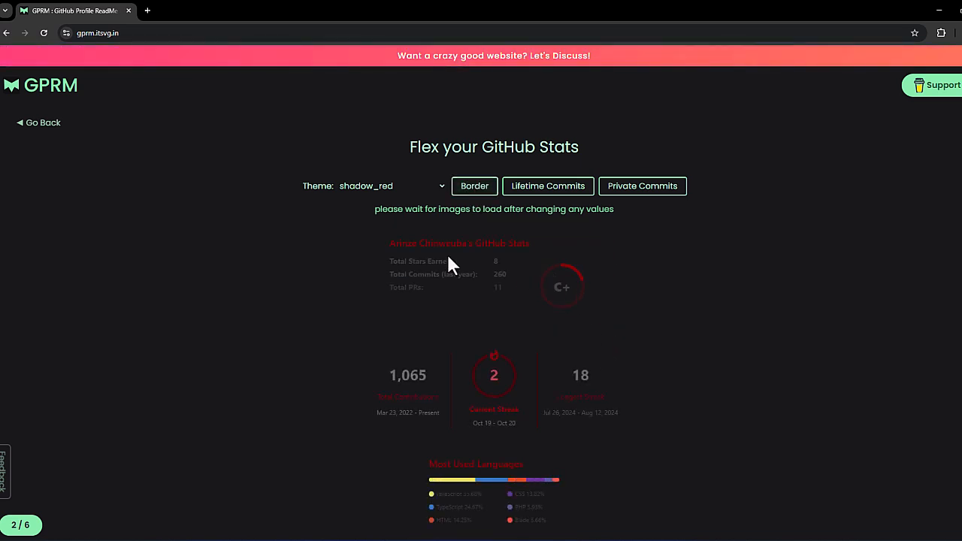
scroll(457, 290, down, 1)
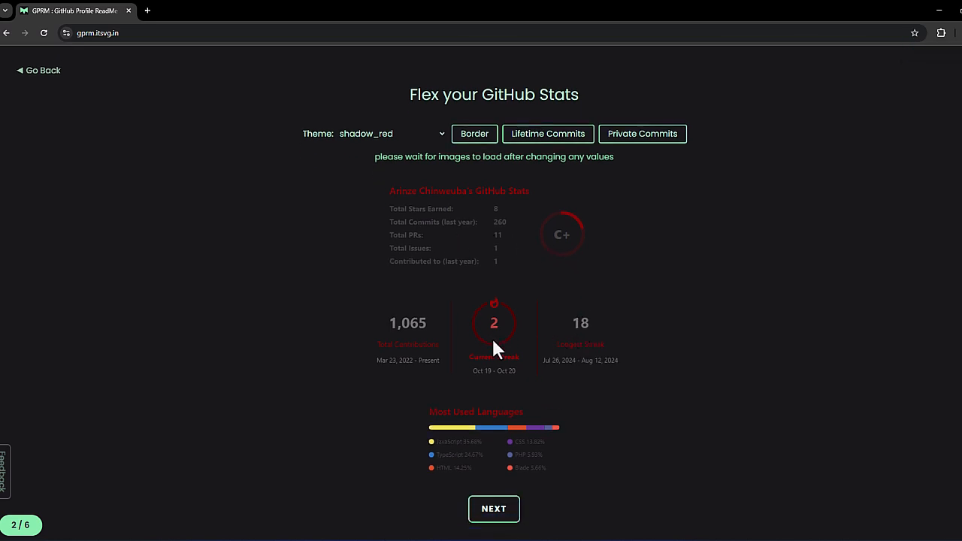
scroll(544, 363, up, 1)
click(543, 188)
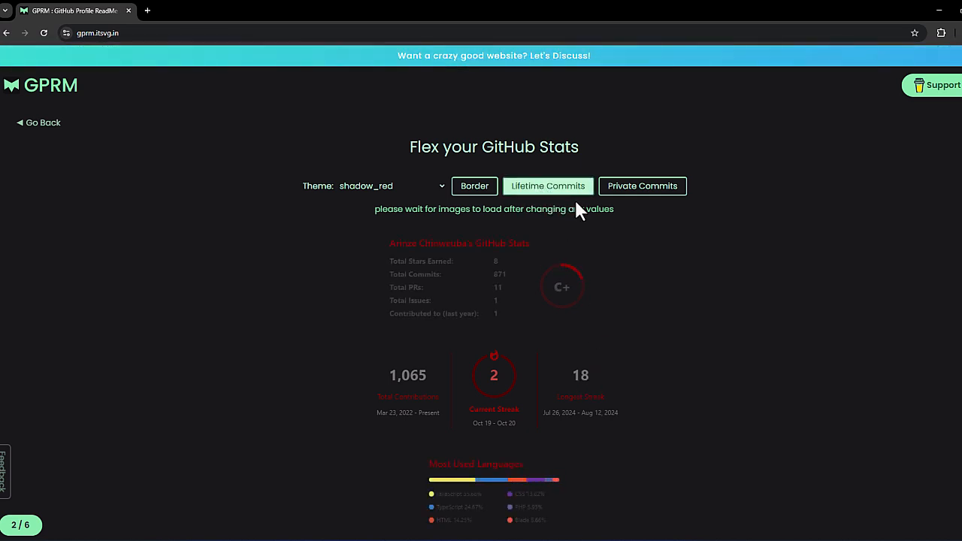
scroll(496, 308, down, 3)
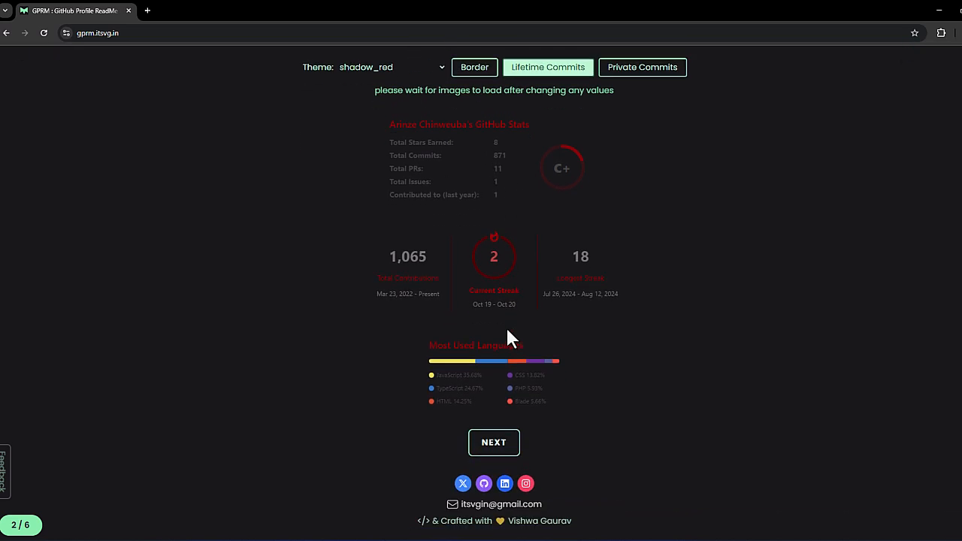
scroll(511, 339, up, 3)
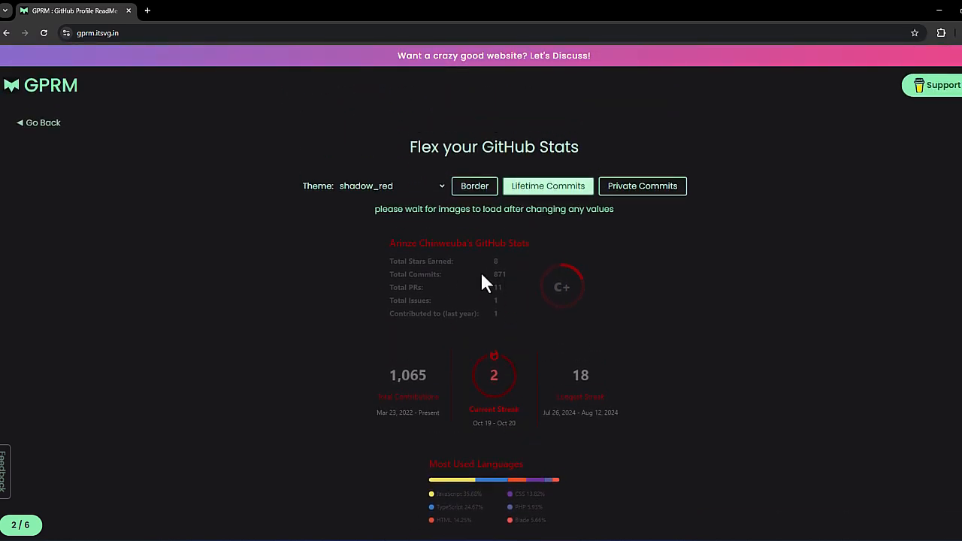
Step: Try Private Commits, and reset the stats options so that only Border is enabled
click(610, 197)
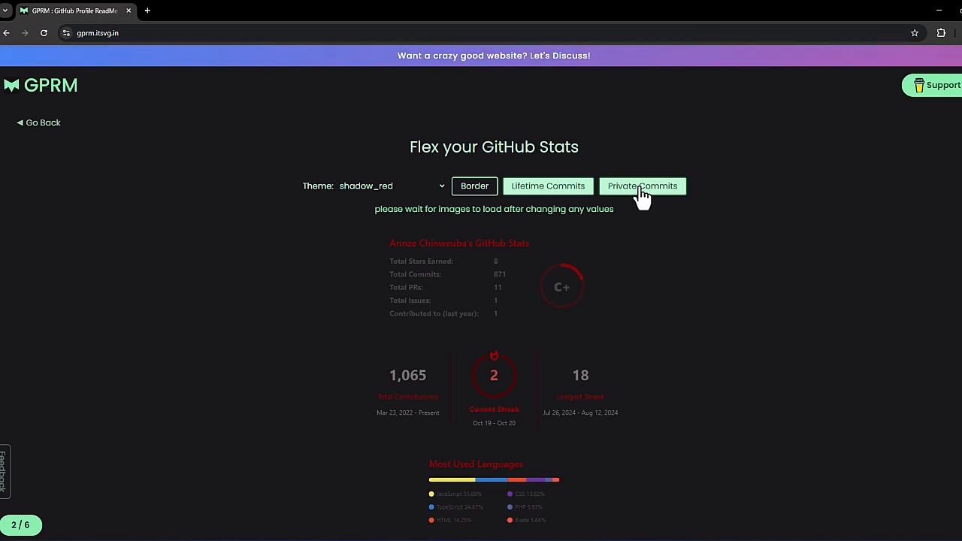
click(623, 192)
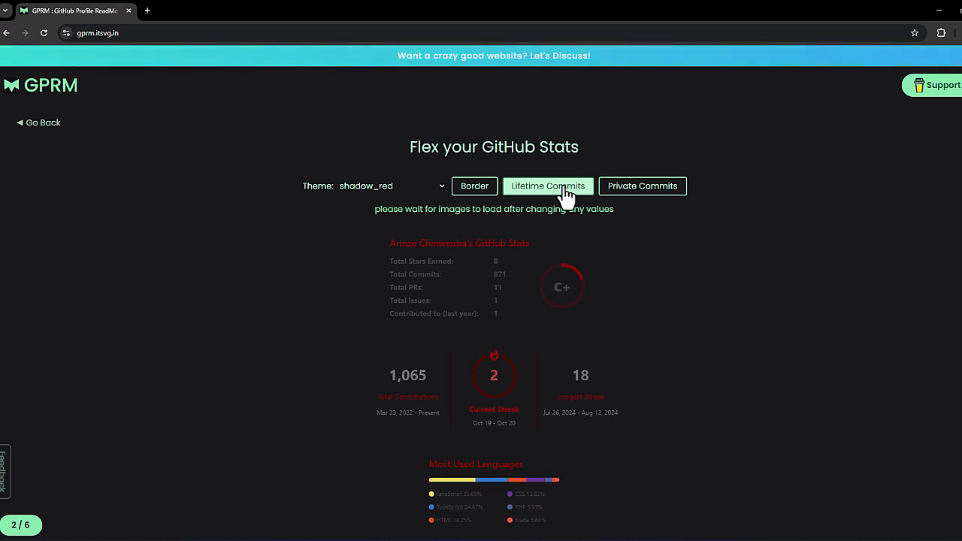
click(566, 196)
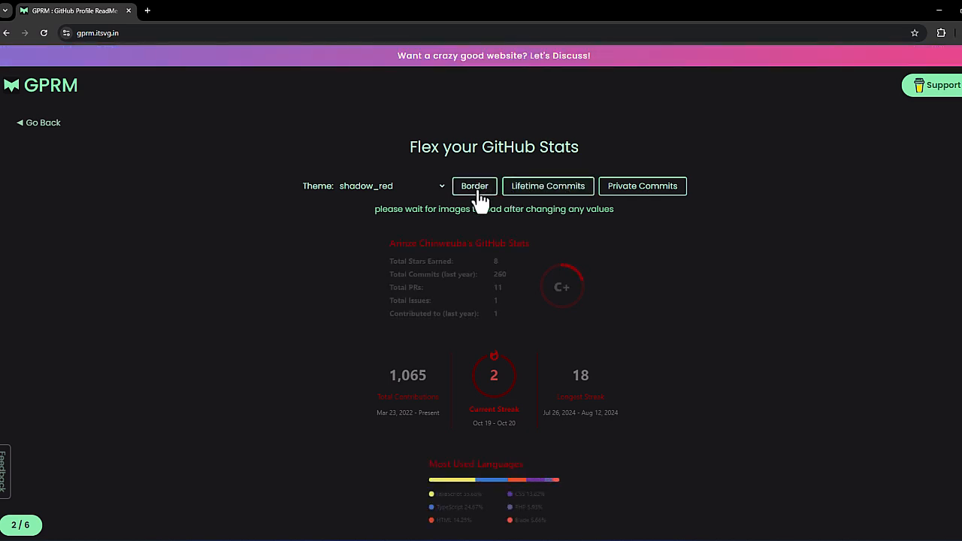
click(477, 191)
Step: Accept the GitHub stats settings and skip the social links form with all fields blank to reach the tech selection
scroll(752, 210, down, 1)
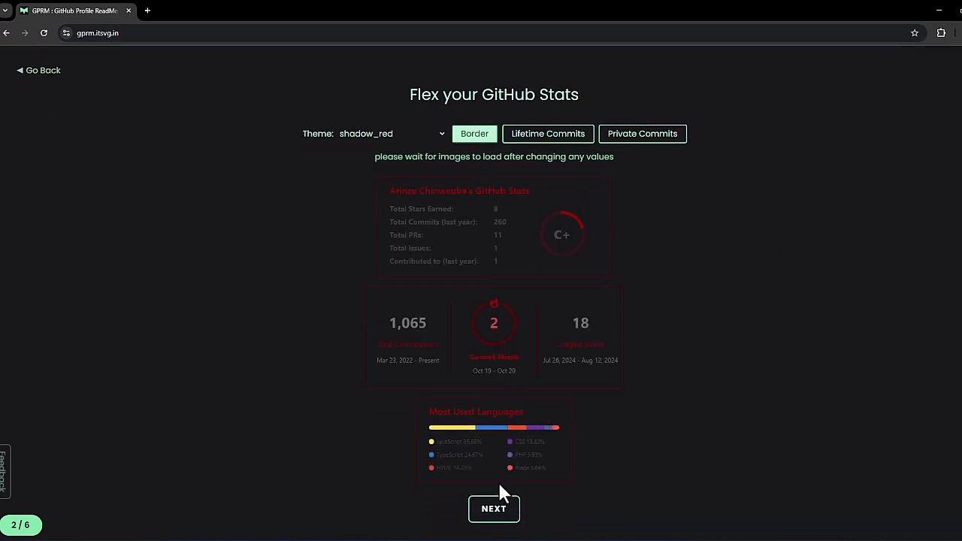
click(506, 511)
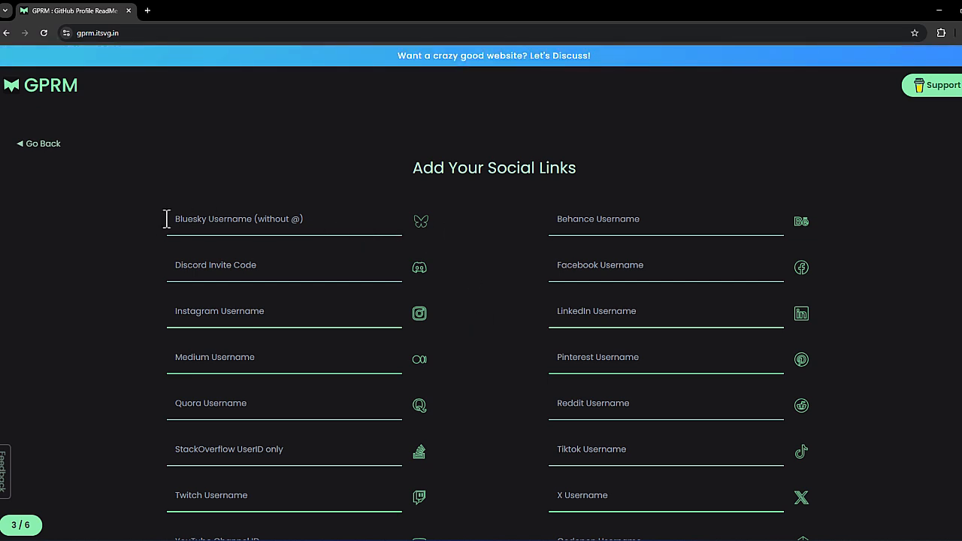
scroll(336, 314, down, 1)
scroll(336, 314, down, 2)
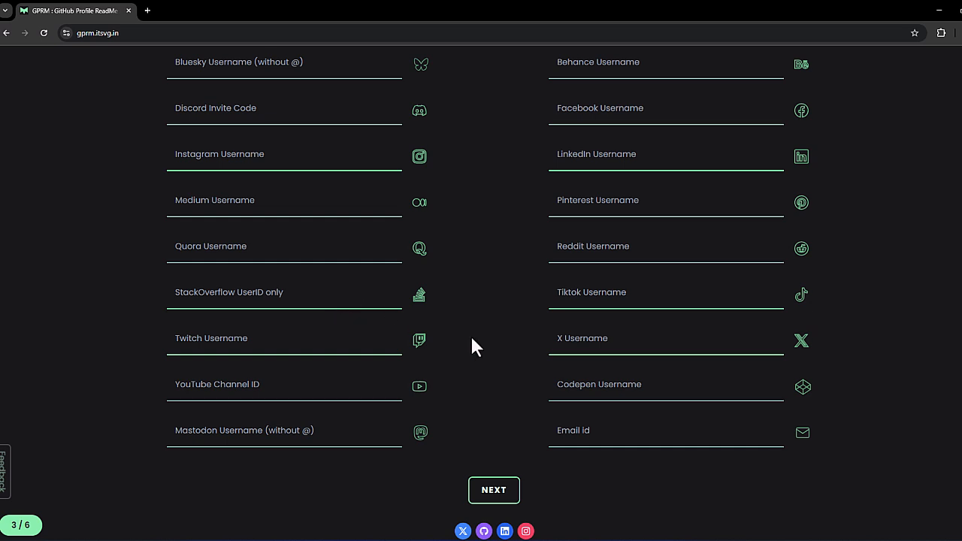
click(492, 508)
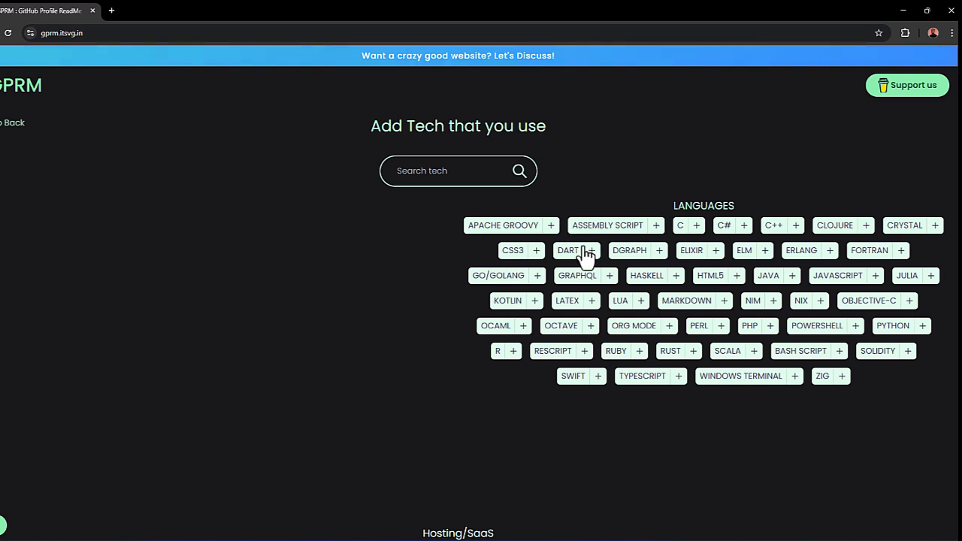
Step: Add C# and C++ to the selected languages and remove both again
click(746, 228)
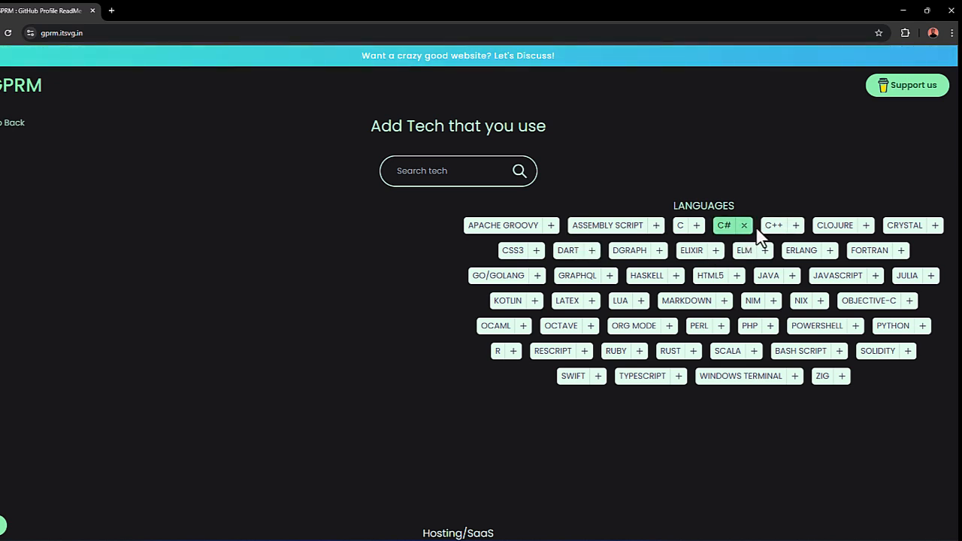
click(796, 227)
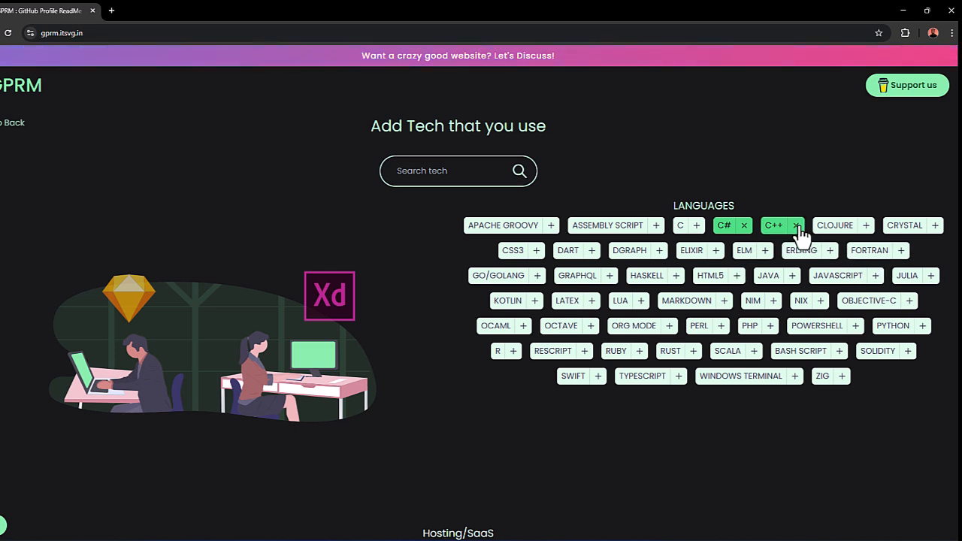
click(795, 226)
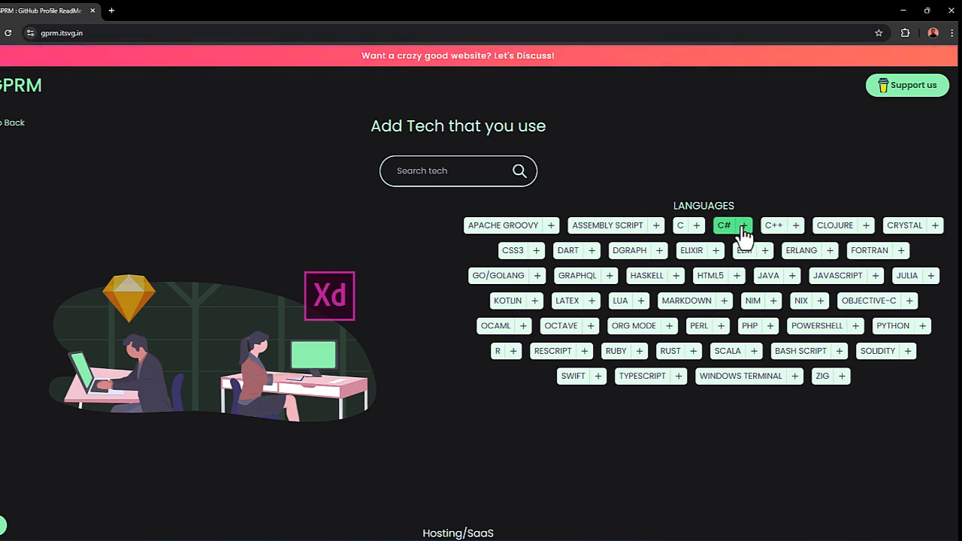
click(744, 226)
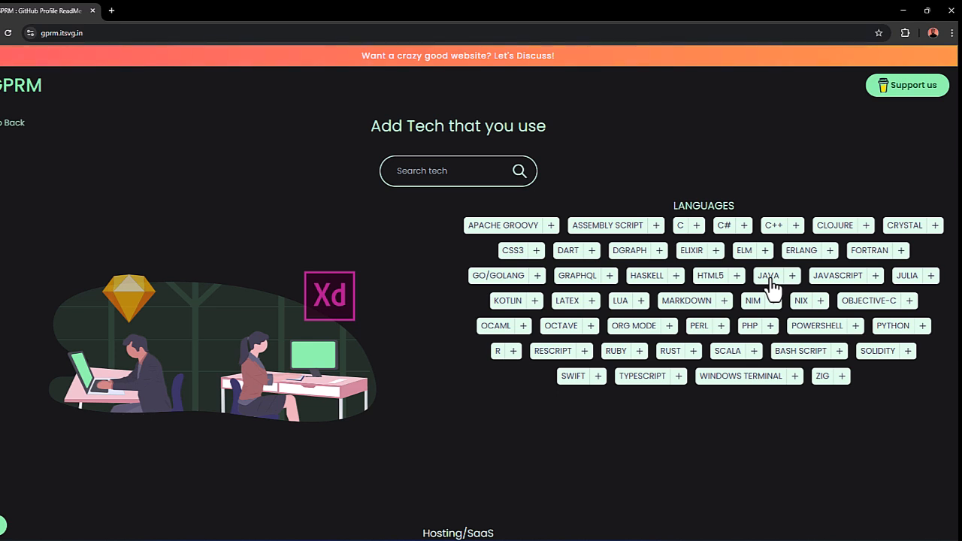
Step: Add JavaScript, TypeScript, PowerShell, Kotlin, HTML5 and CSS3 to the tech stack from the languages section
click(877, 278)
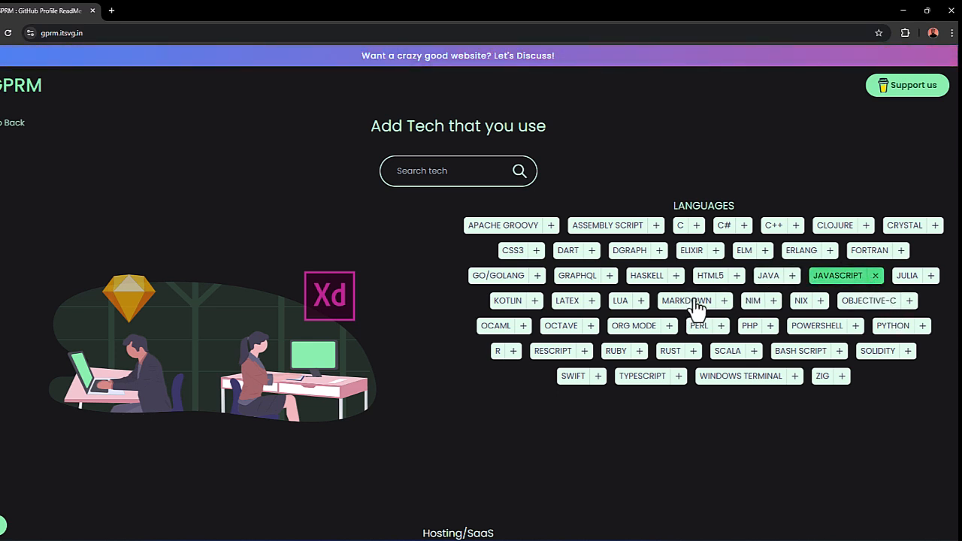
click(680, 378)
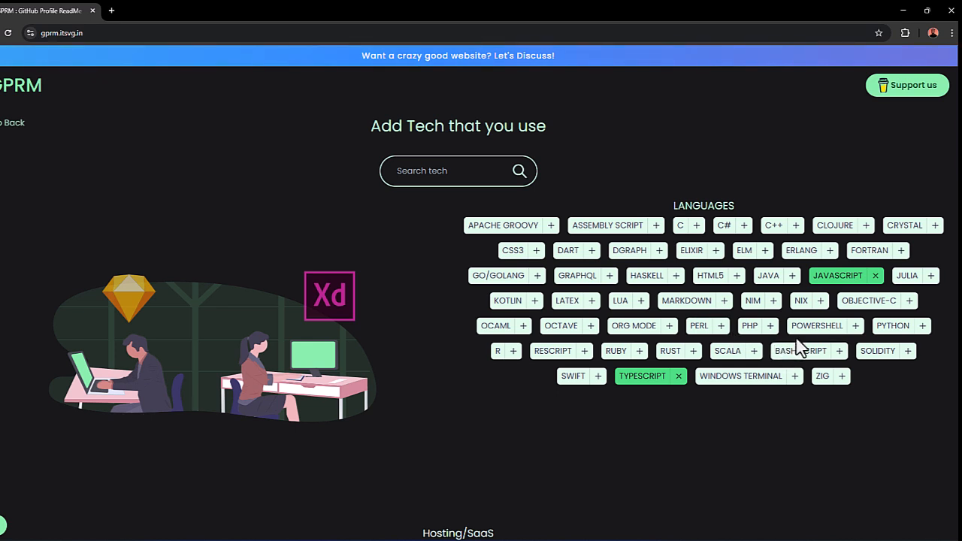
click(856, 327)
click(535, 301)
click(738, 276)
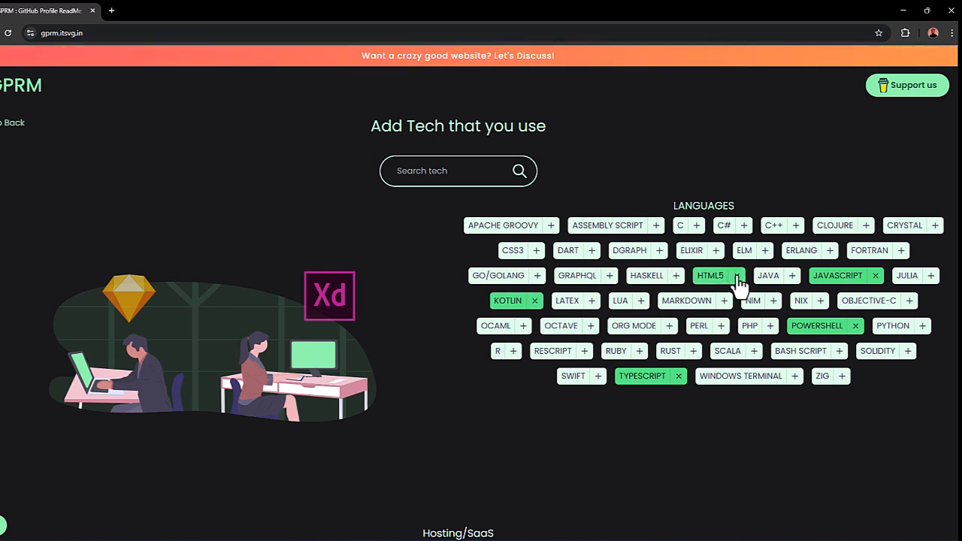
click(538, 251)
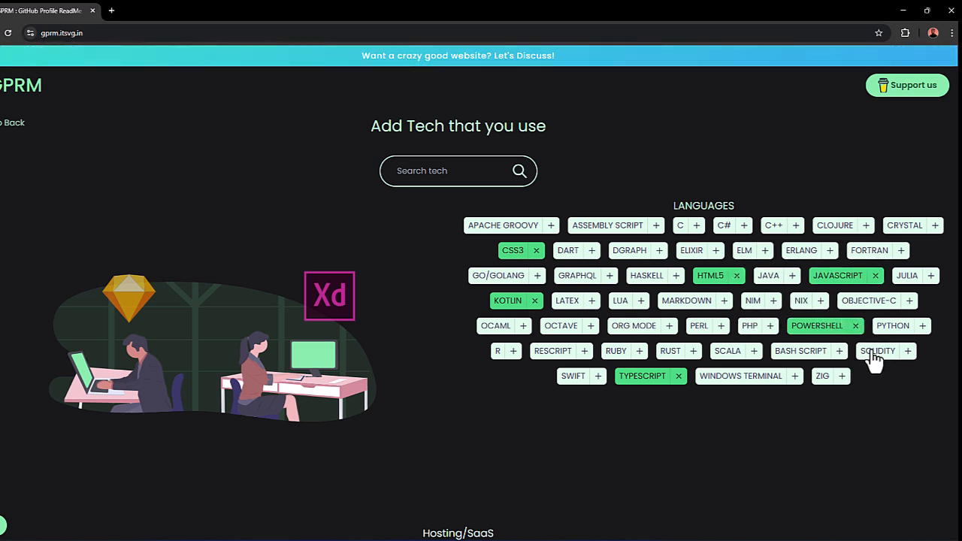
scroll(802, 350, down, 3)
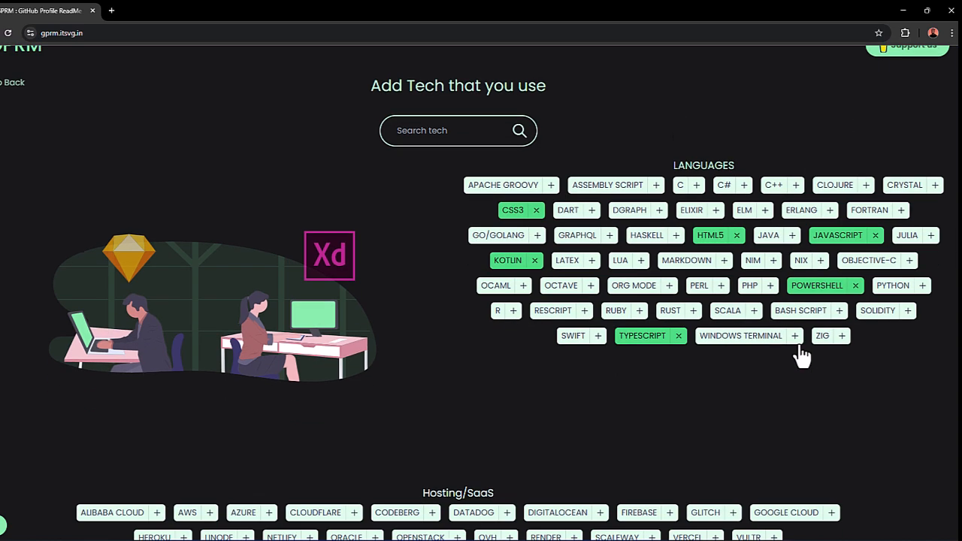
Step: Add Google Cloud, Render, Netlify, Vercel and Heroku to the tech stack from the Hosting/SaaS section
scroll(755, 335, down, 1)
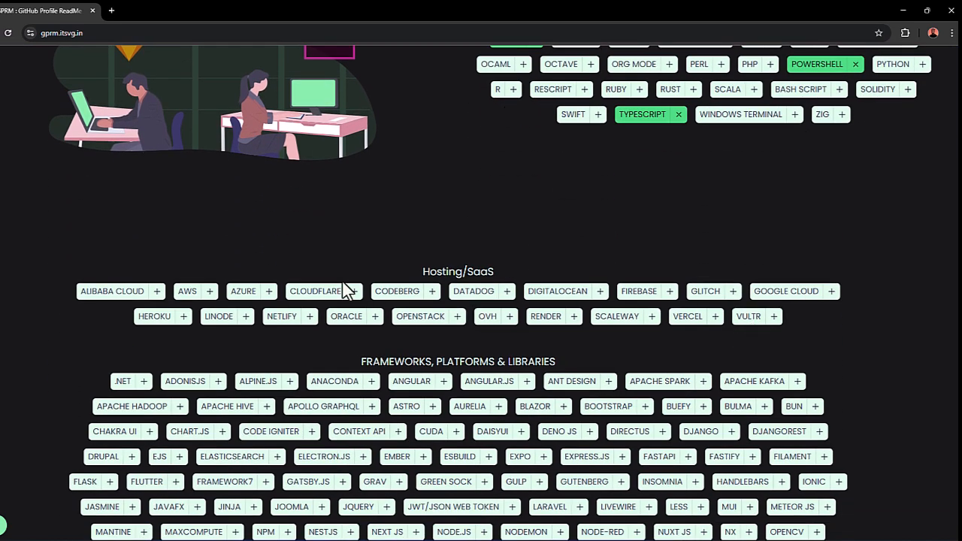
scroll(527, 290, down, 1)
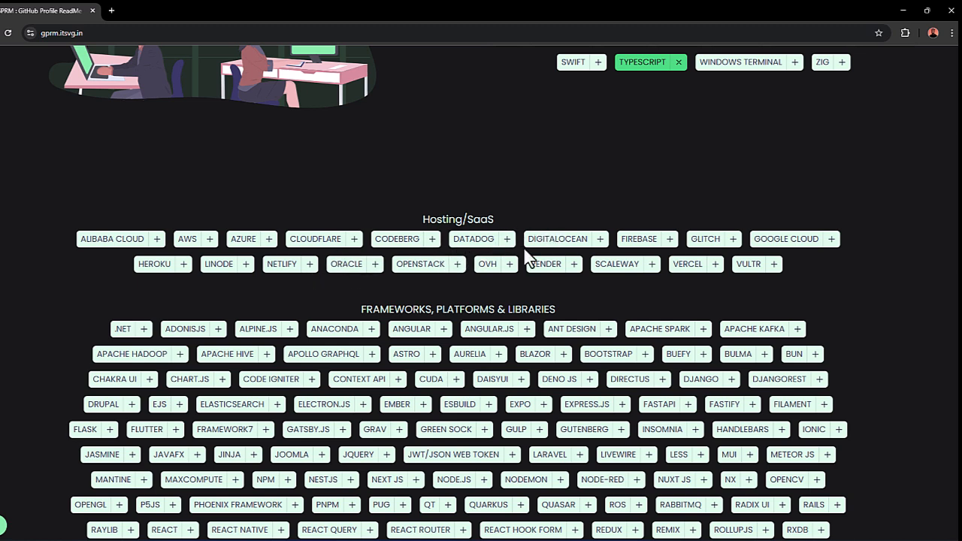
click(830, 239)
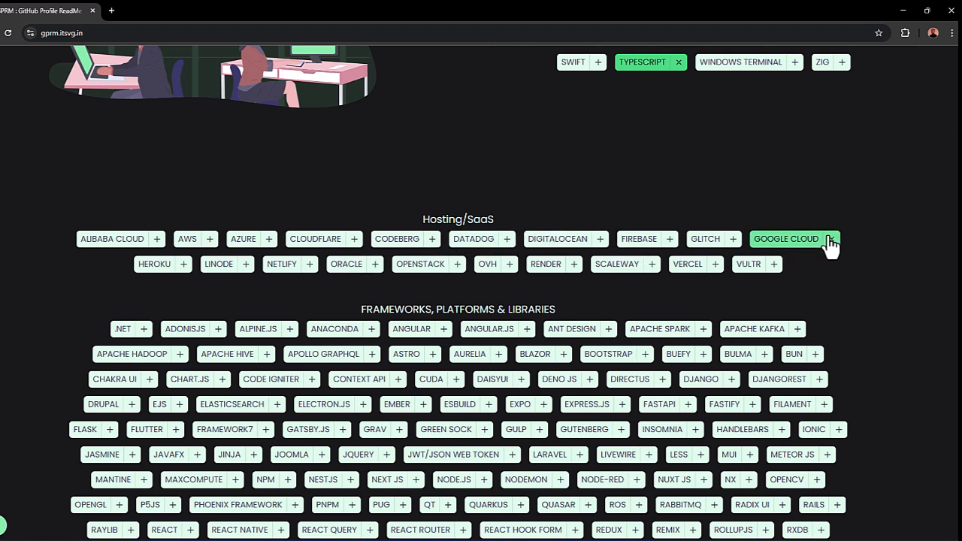
click(560, 269)
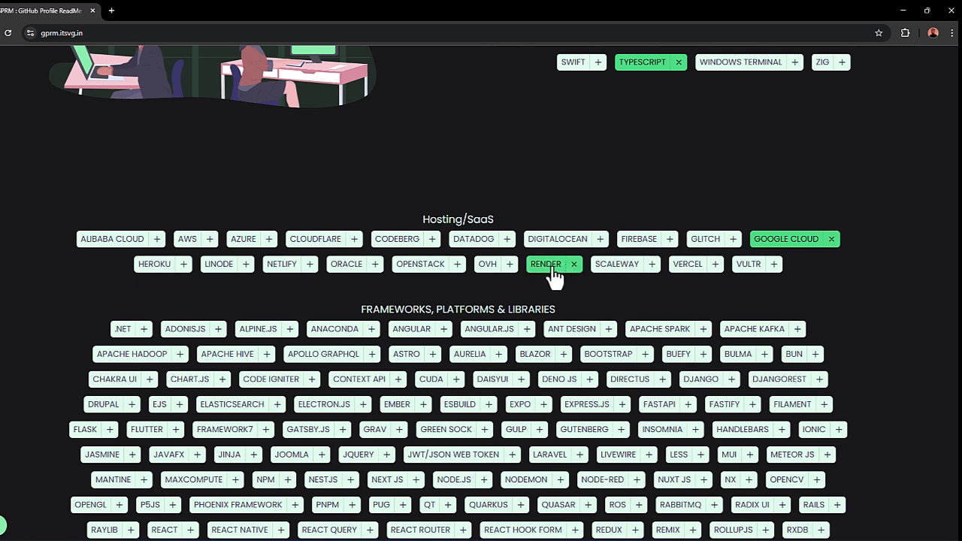
click(309, 269)
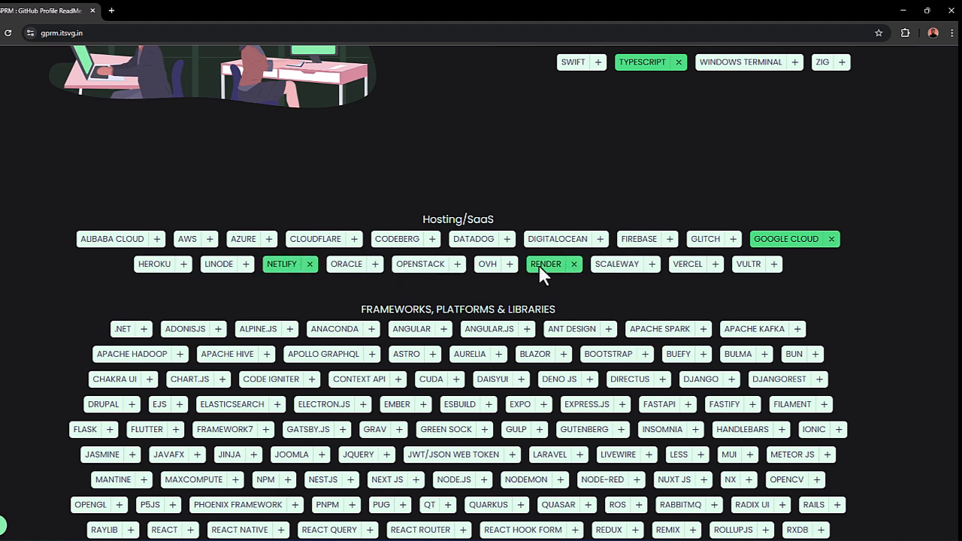
click(718, 269)
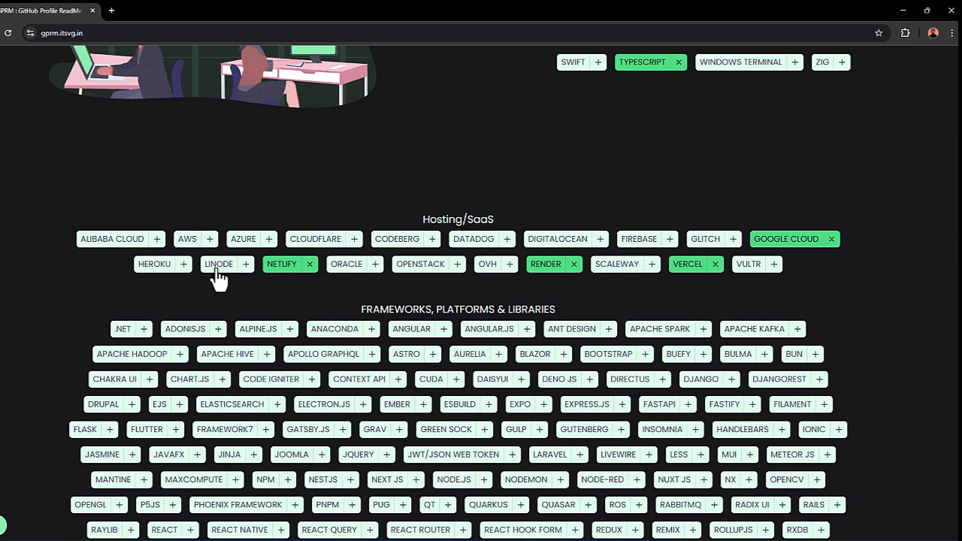
click(183, 266)
Step: Add Next JS, Node.js, Nodemon, Express.js and FastAPI from the frameworks, platforms and libraries section
scroll(224, 276, down, 1)
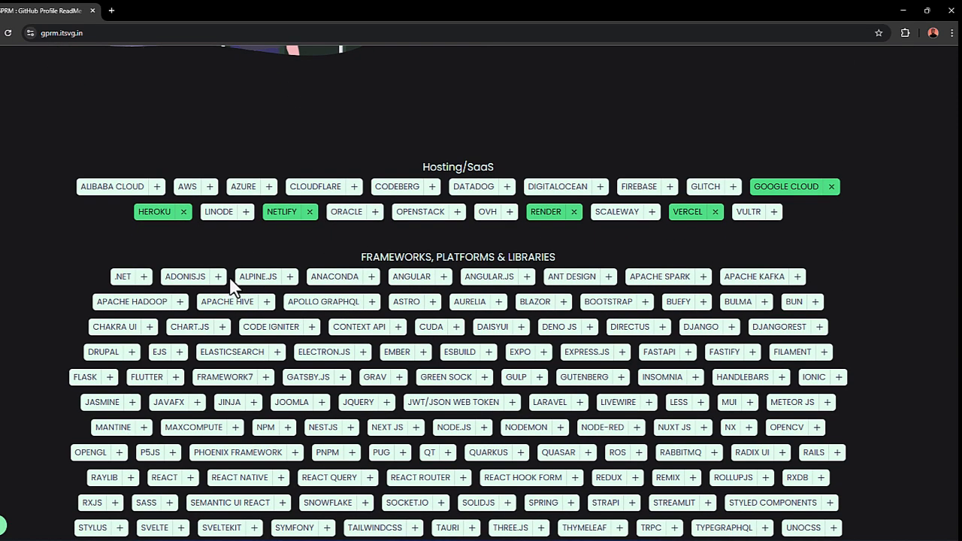
scroll(460, 252, down, 1)
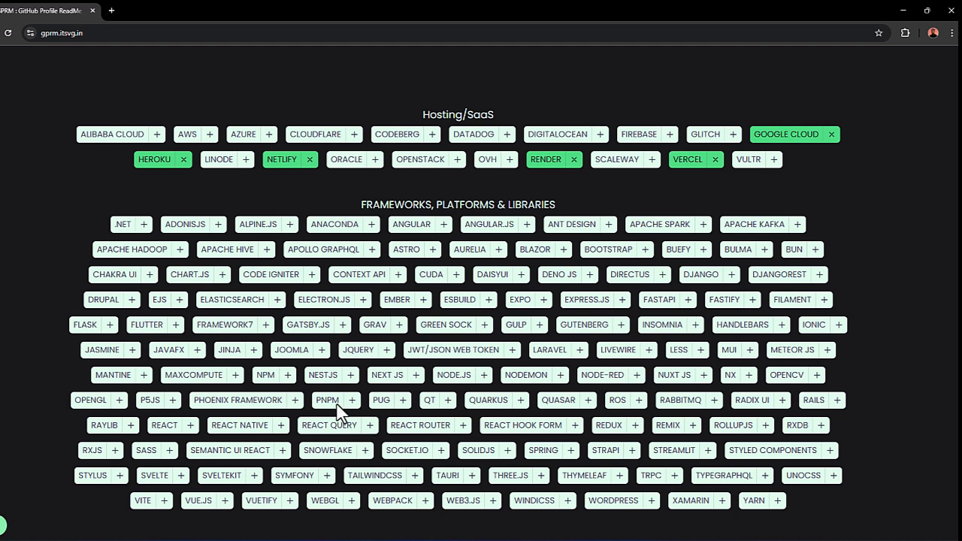
click(416, 375)
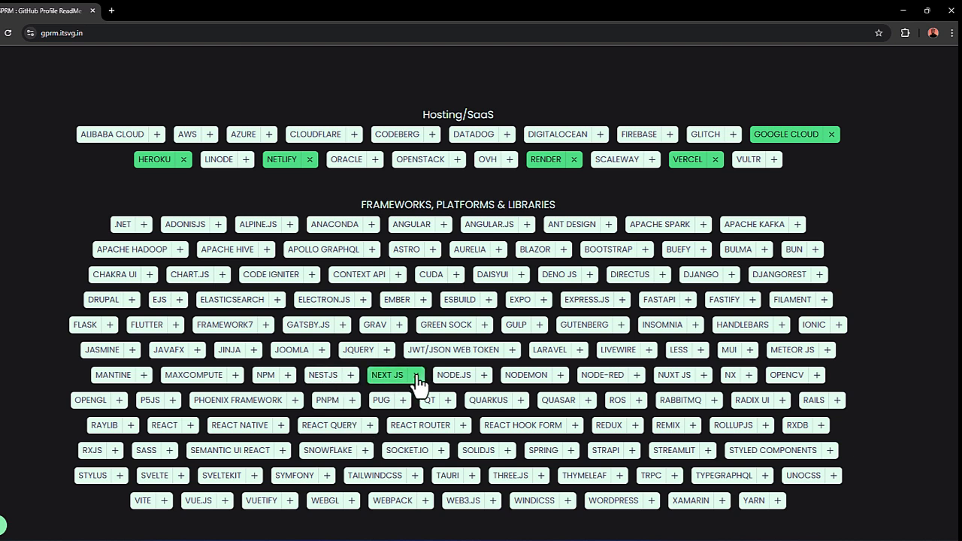
click(483, 376)
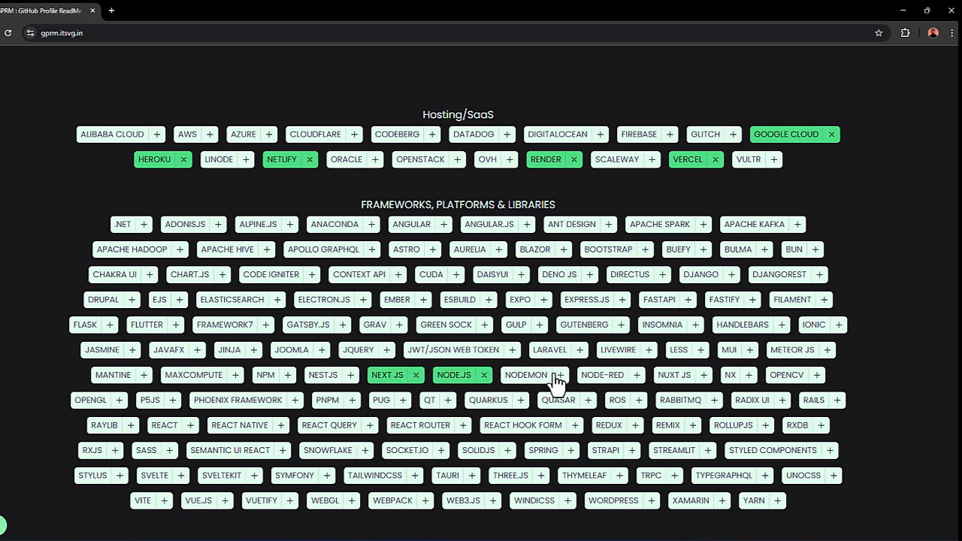
click(558, 374)
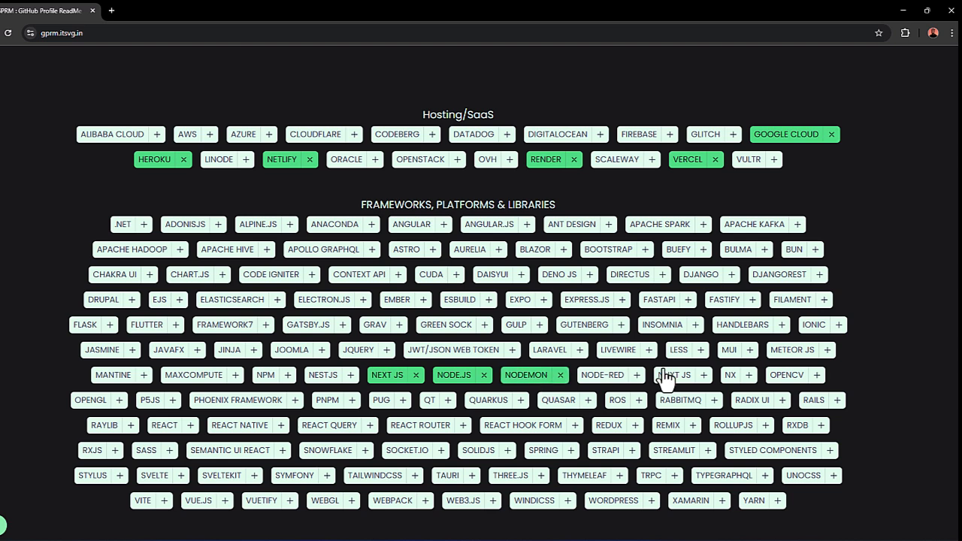
click(623, 303)
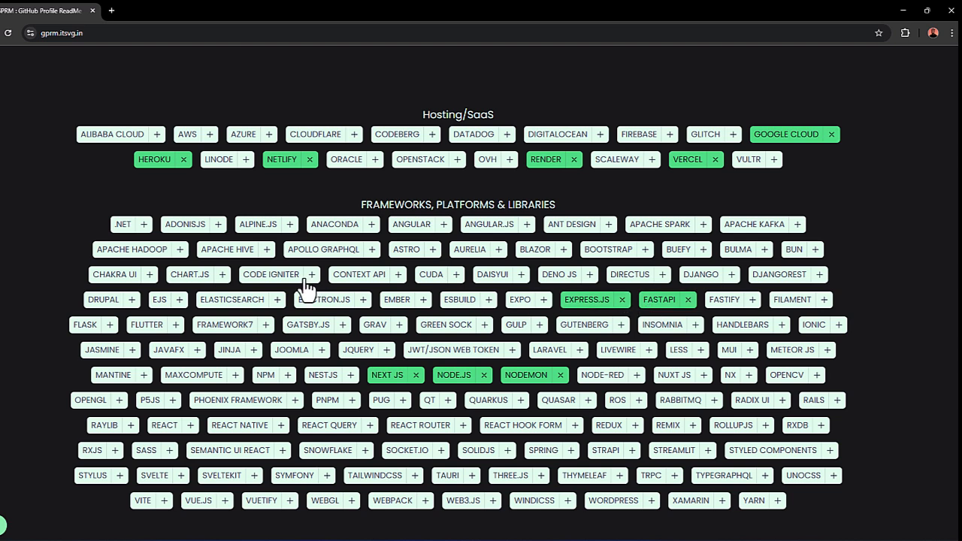
Step: Add Vite, React, React Native, React Query, React Router, React Hook Form and Redux from the frameworks section
click(164, 503)
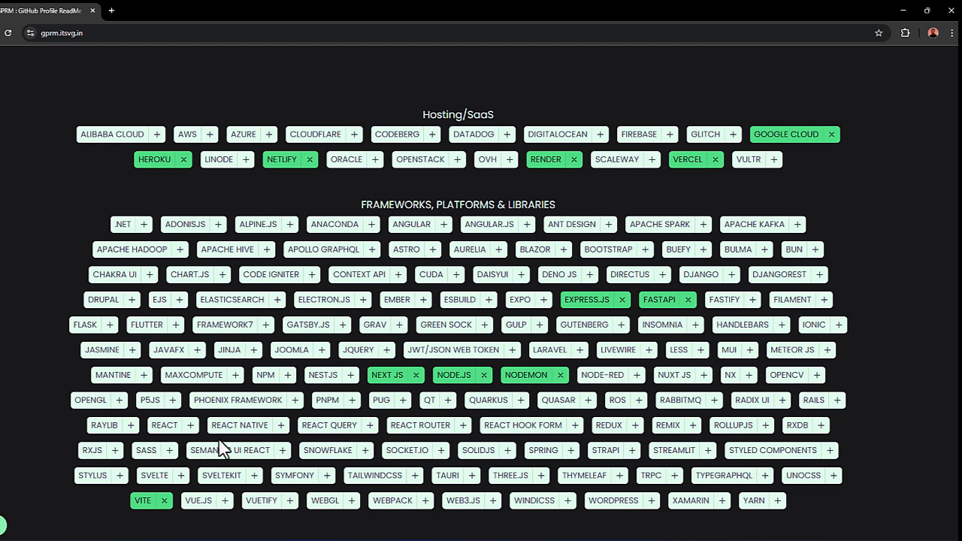
click(191, 427)
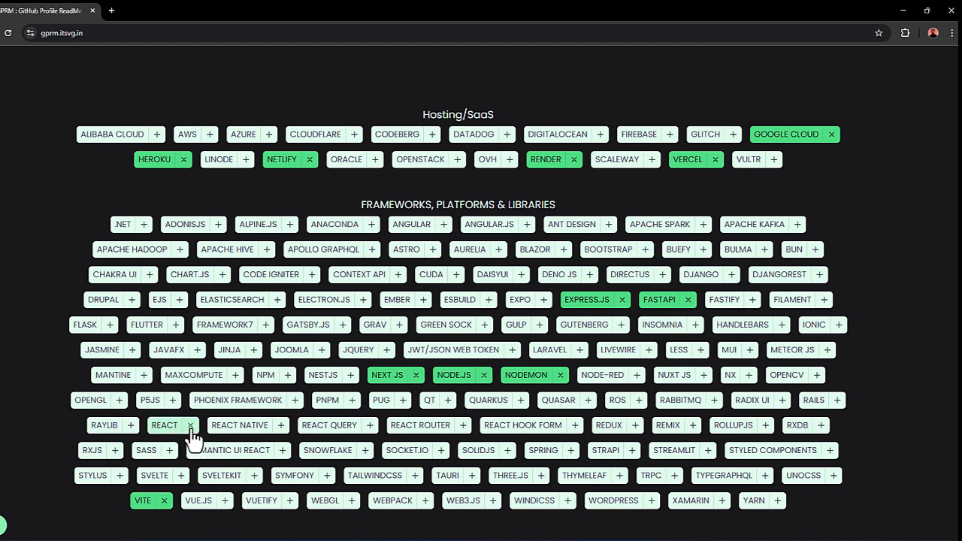
click(283, 427)
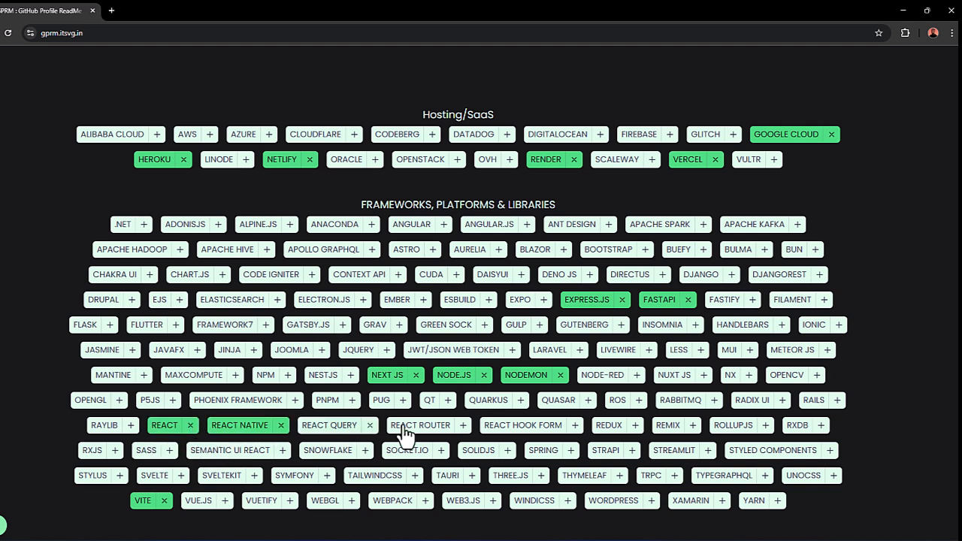
click(369, 426)
click(464, 425)
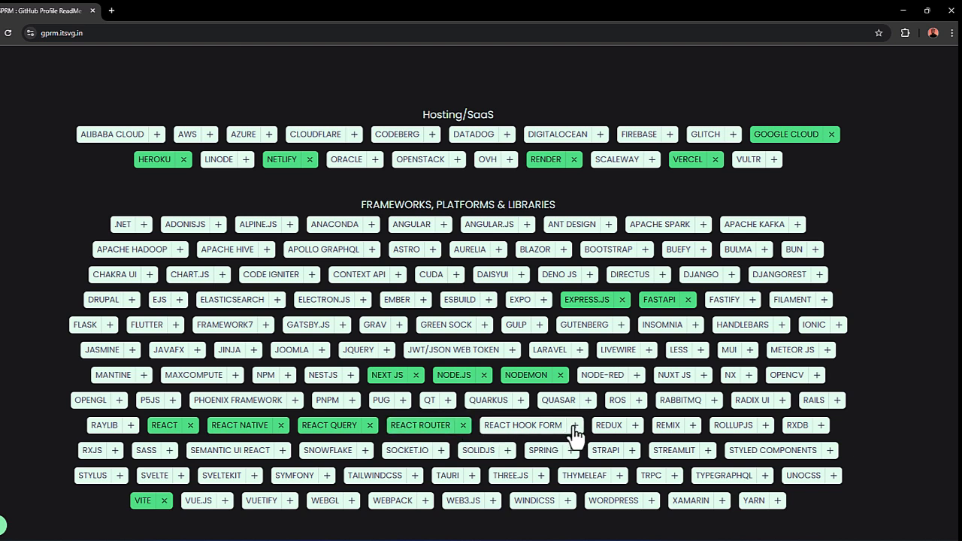
click(575, 425)
click(635, 426)
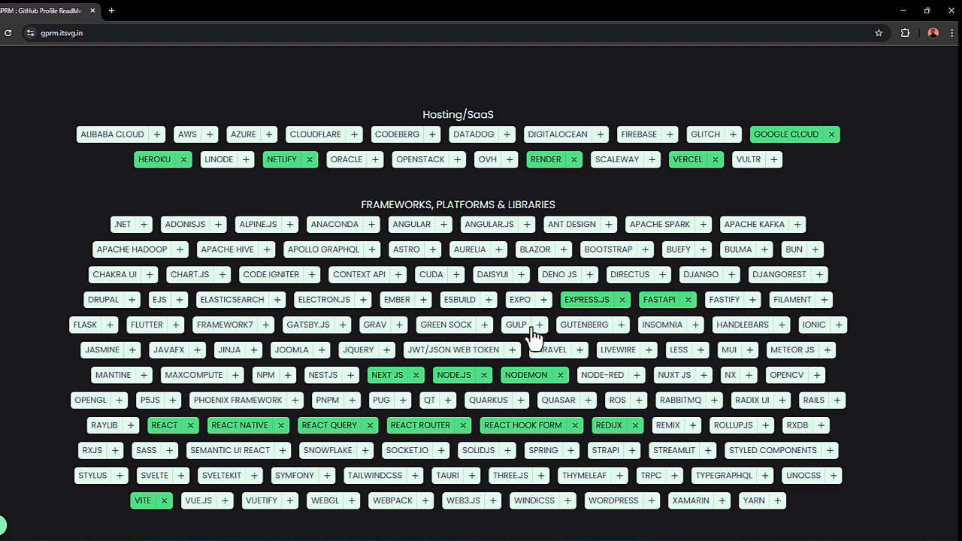
Step: Add JWT/JSON Web Token, Laravel and Livewire from the frameworks section
click(515, 352)
click(580, 350)
click(648, 350)
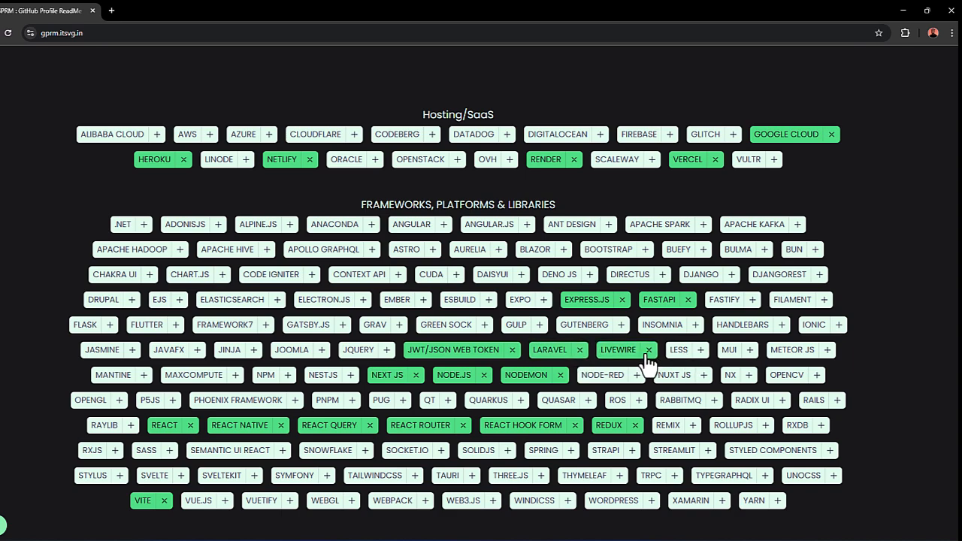
Step: Add Nginx and Apache to the tech stack from the servers section
scroll(640, 365, down, 1)
scroll(639, 368, down, 4)
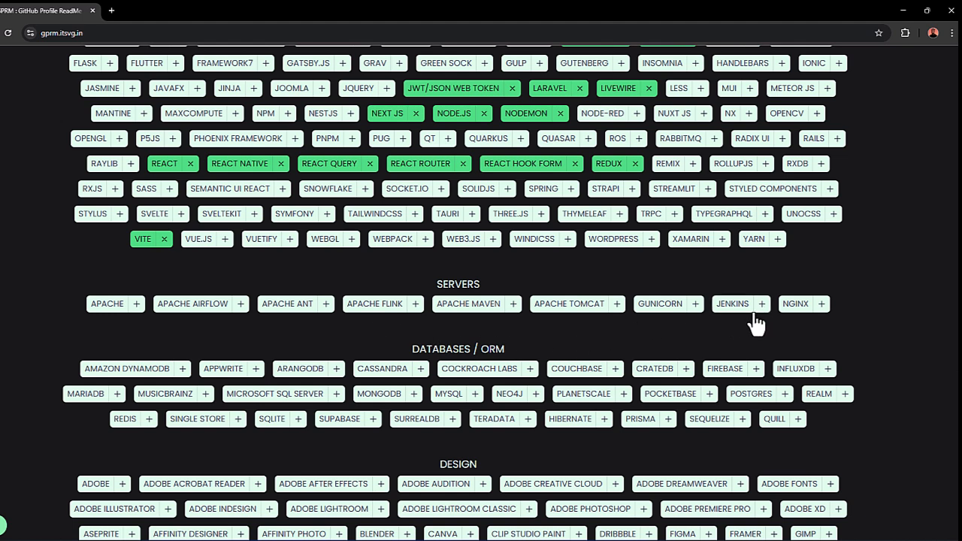
click(822, 304)
click(136, 303)
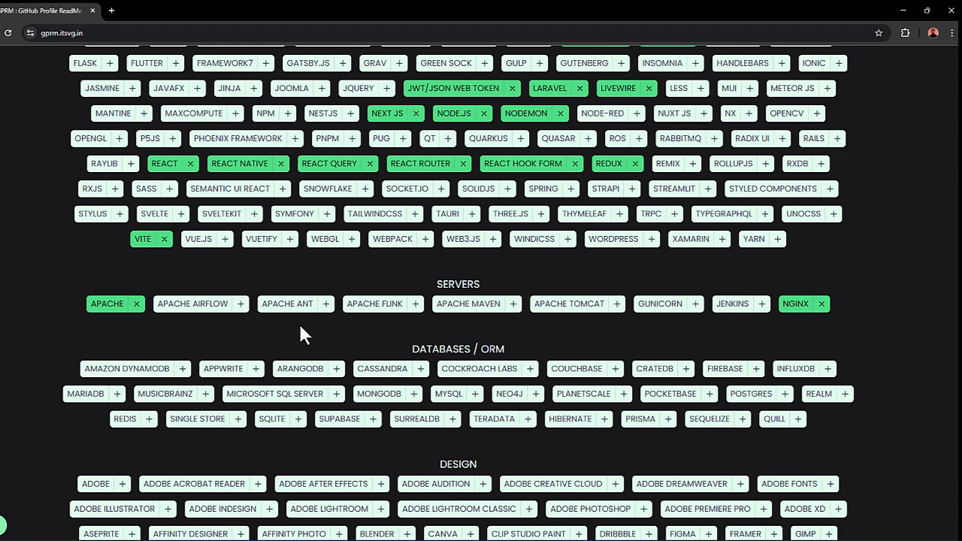
Step: Add MongoDB, MySQL, Postgres and SQLite to the tech stack from the databases/ORM section
scroll(304, 334, down, 1)
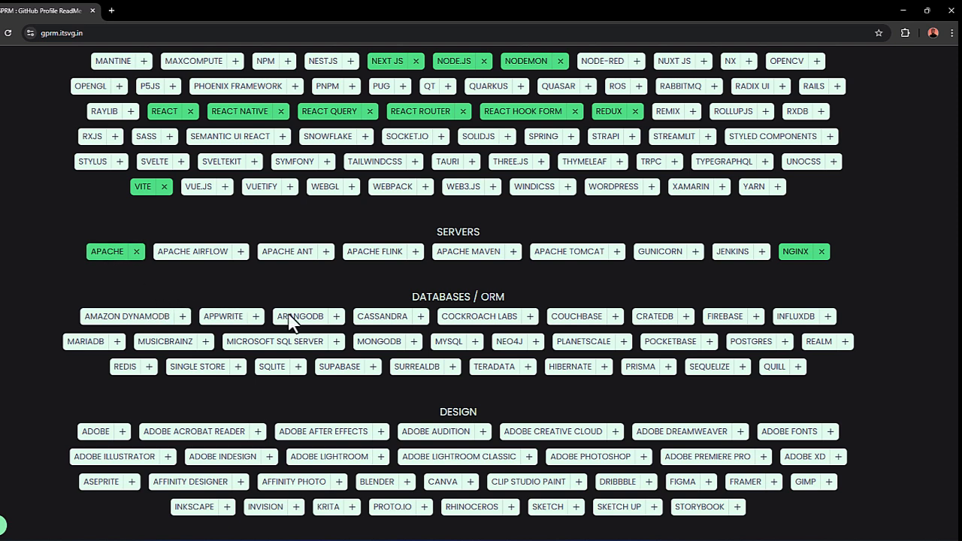
click(415, 343)
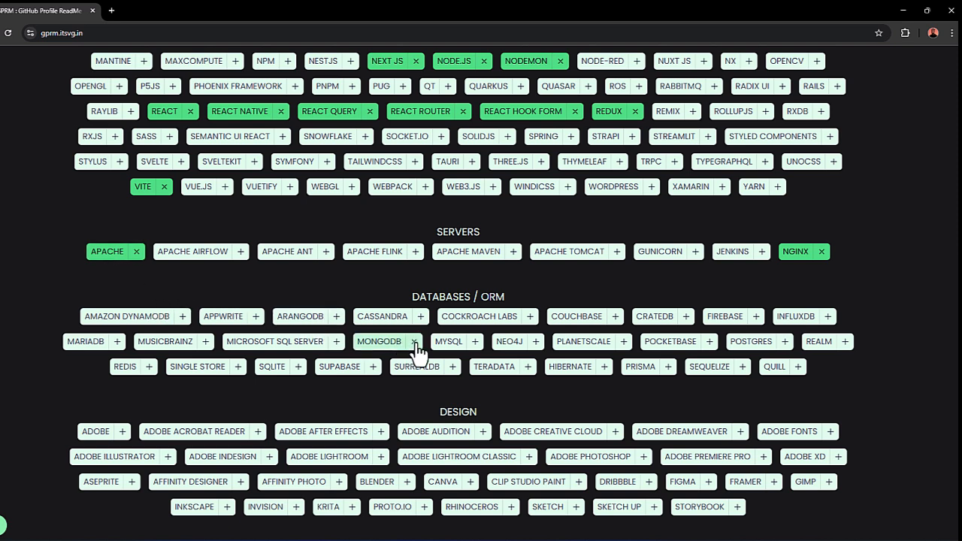
click(475, 343)
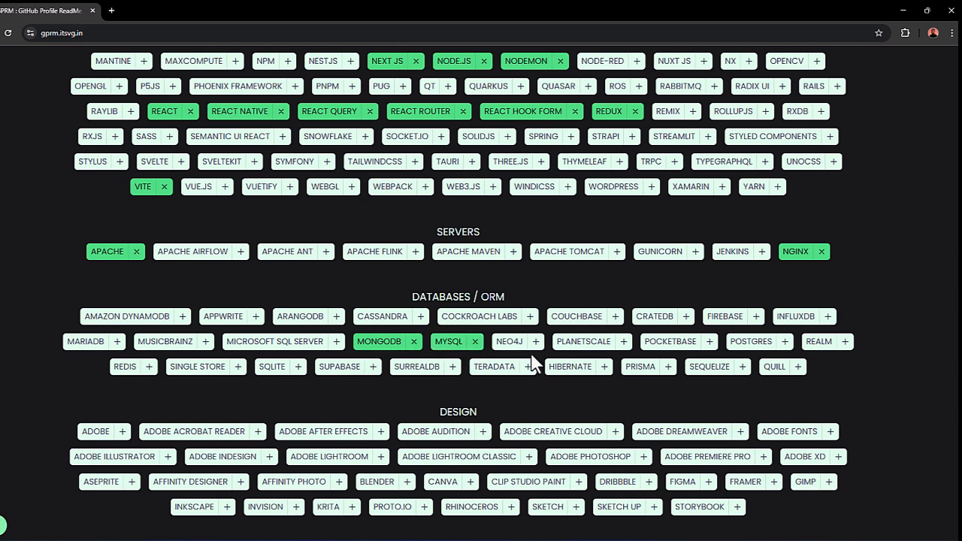
click(785, 343)
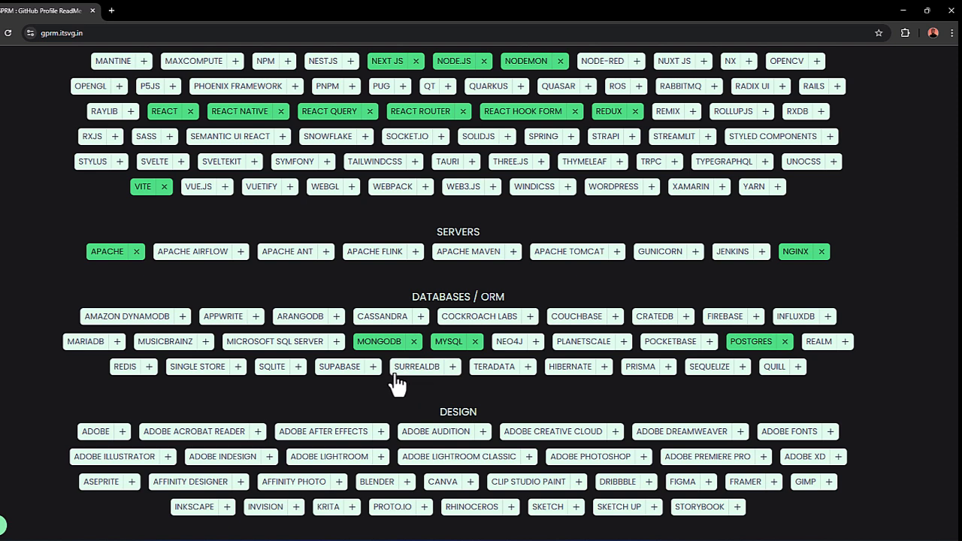
click(297, 367)
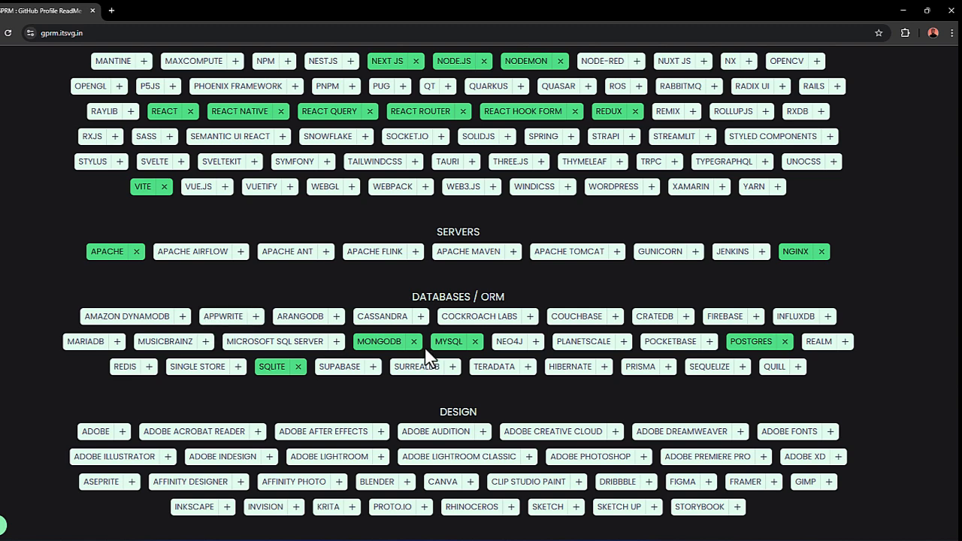
Step: Add Canva, Figma, Framer and Adobe to the tech stack from the design section
scroll(430, 360, down, 2)
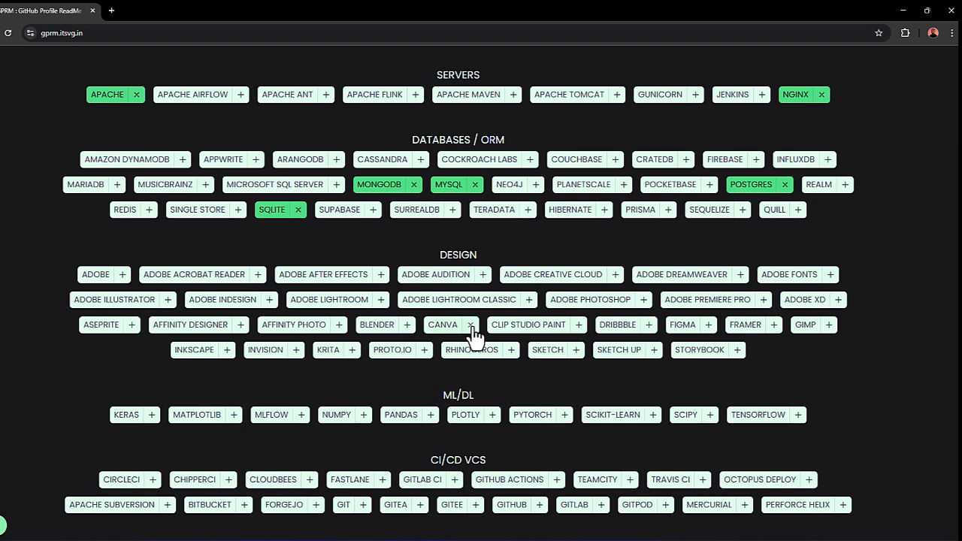
click(471, 325)
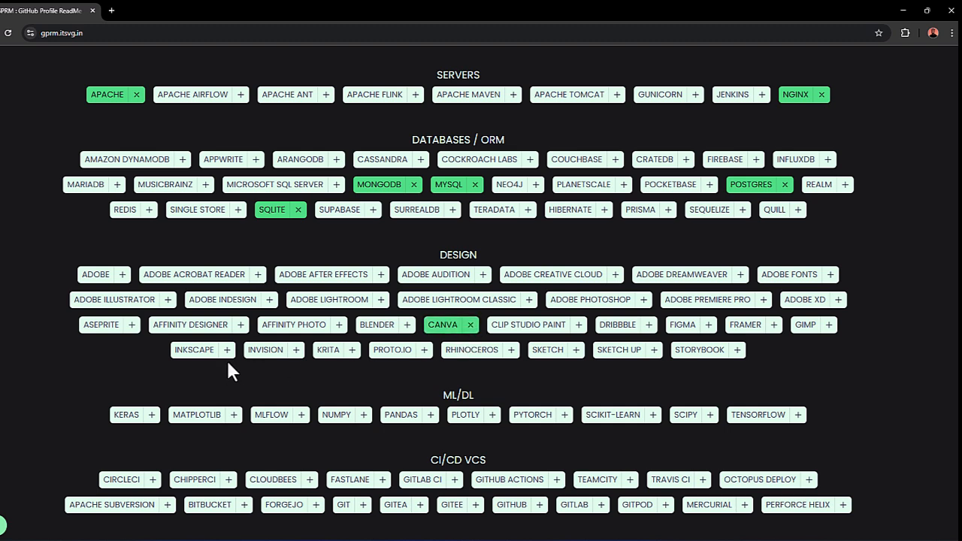
click(708, 326)
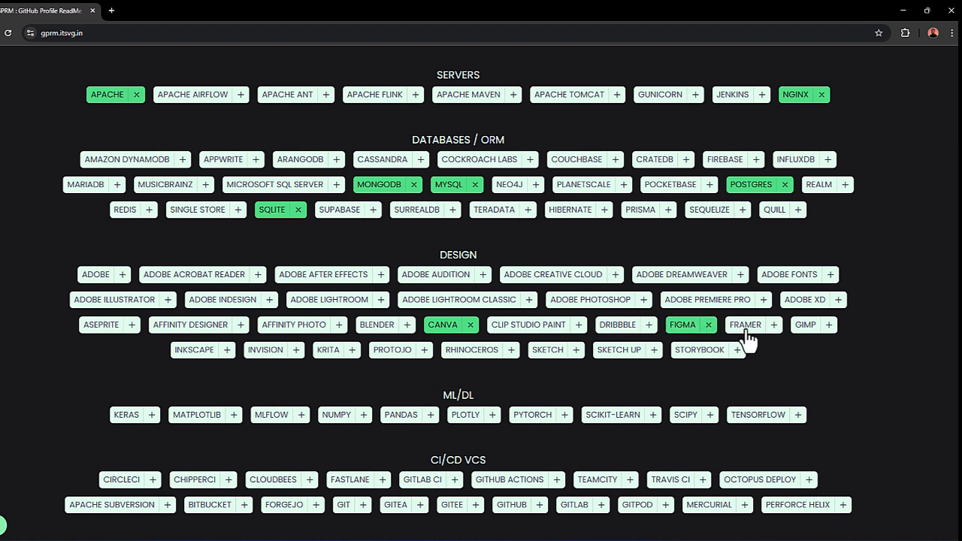
click(774, 325)
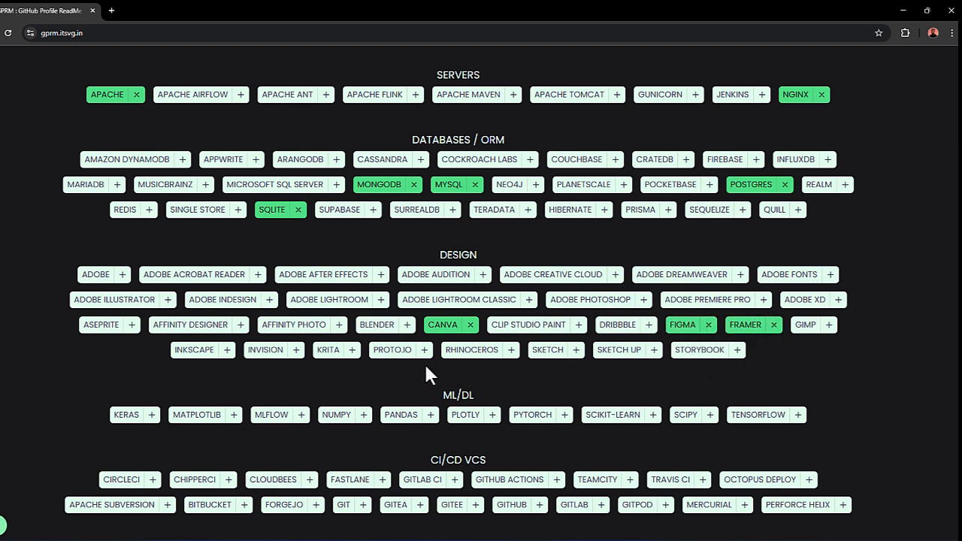
click(121, 275)
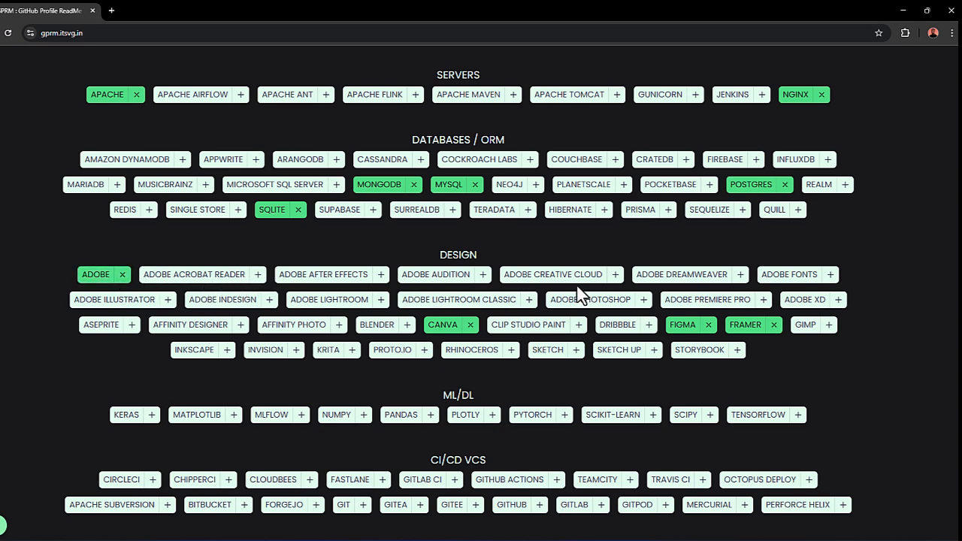
Step: Add Git, GitHub and Gitpod to the tech stack from the CI/CD VCS section
scroll(586, 308, down, 2)
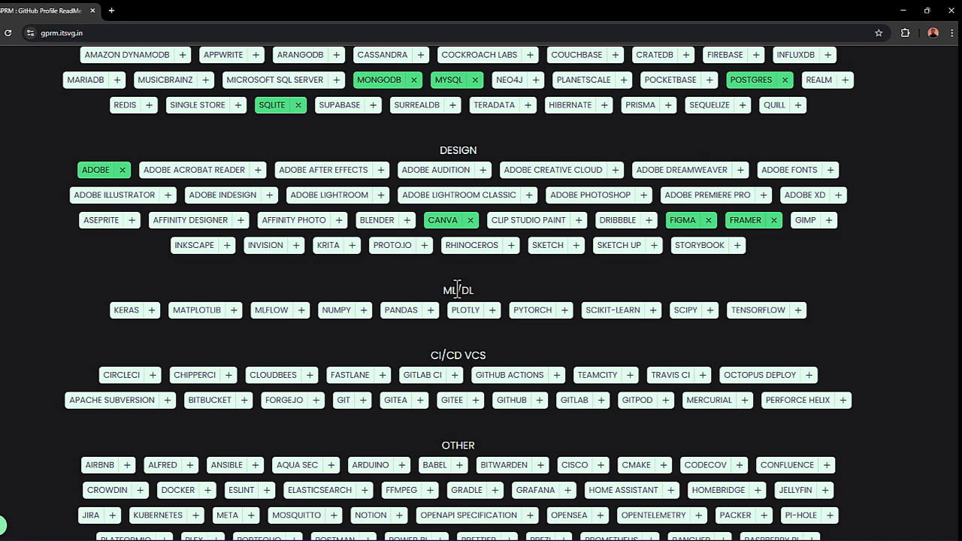
scroll(481, 301, down, 2)
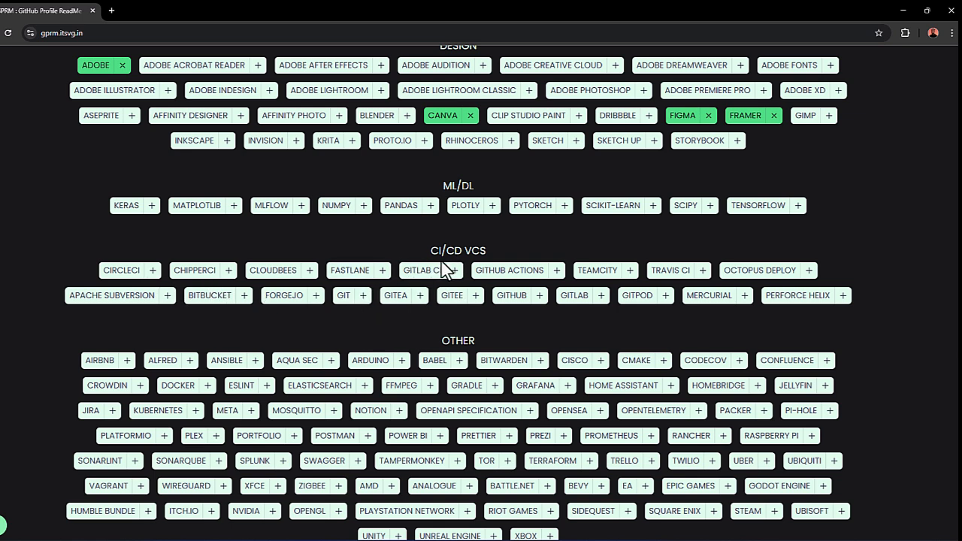
click(364, 296)
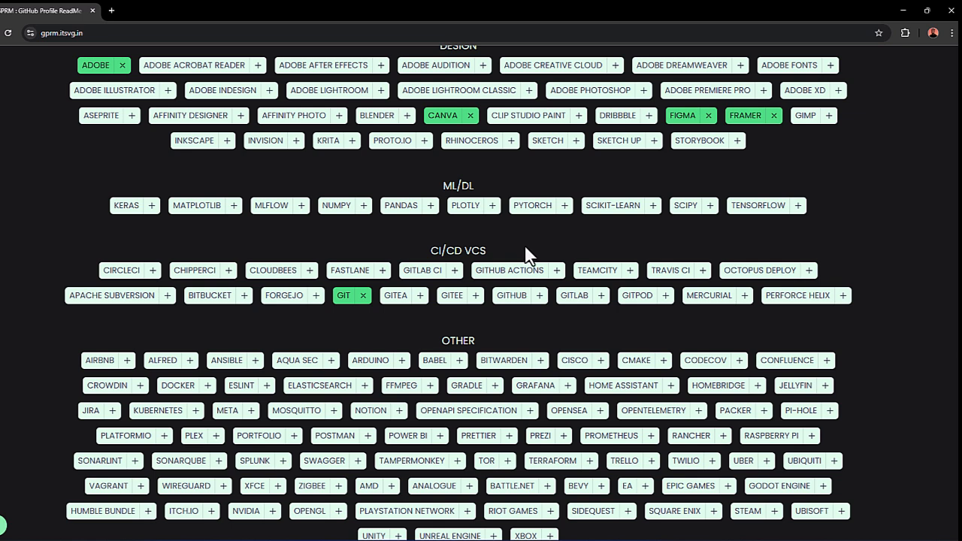
click(539, 298)
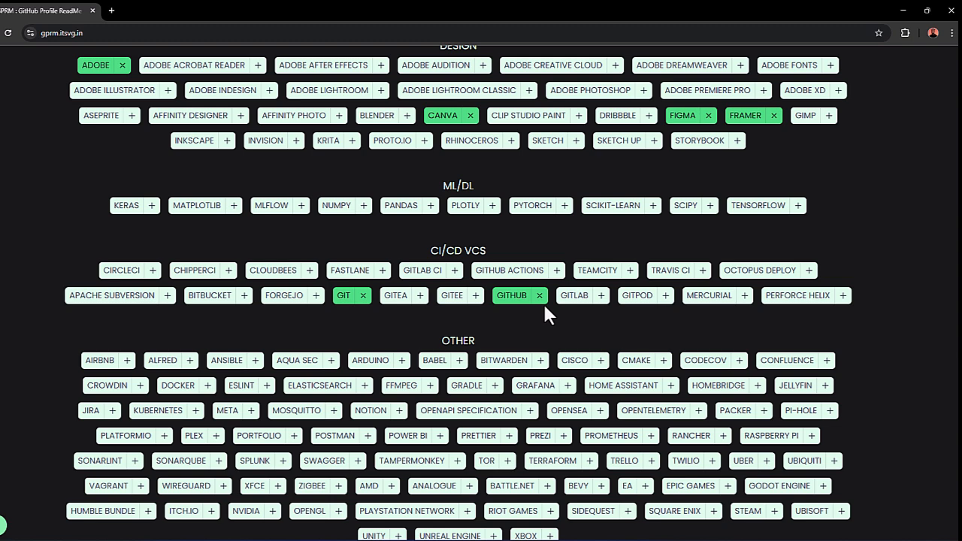
click(663, 301)
Step: Add Postman to the tech stack from the other section
scroll(656, 310, down, 1)
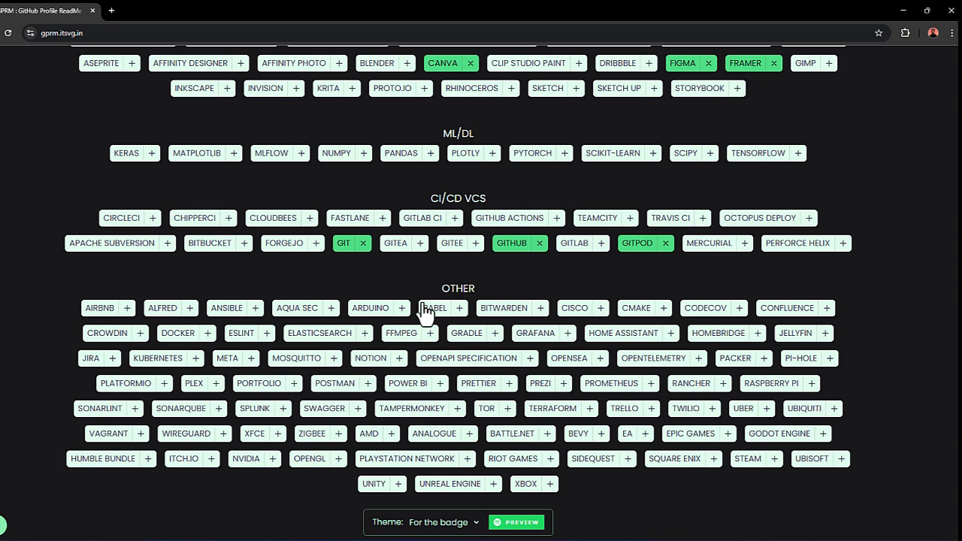
scroll(429, 308, down, 1)
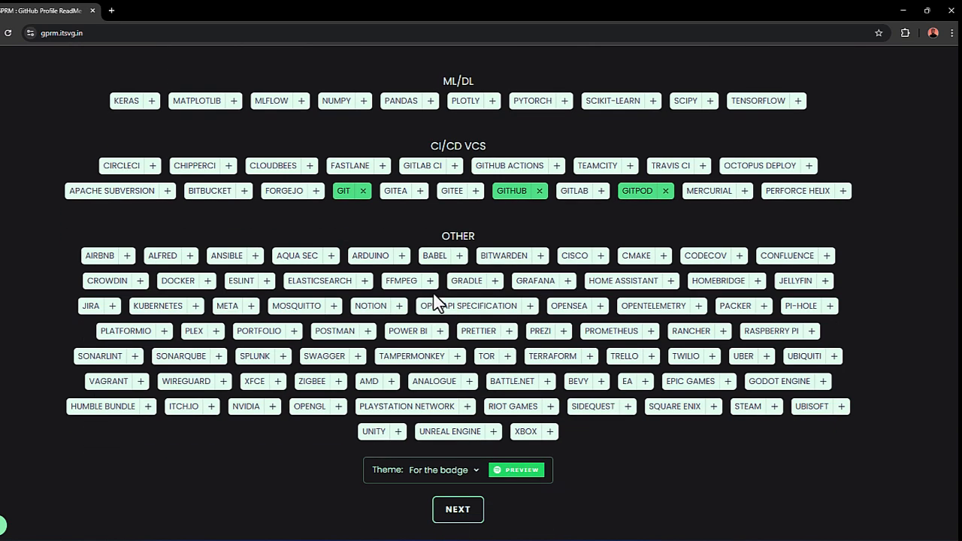
click(368, 332)
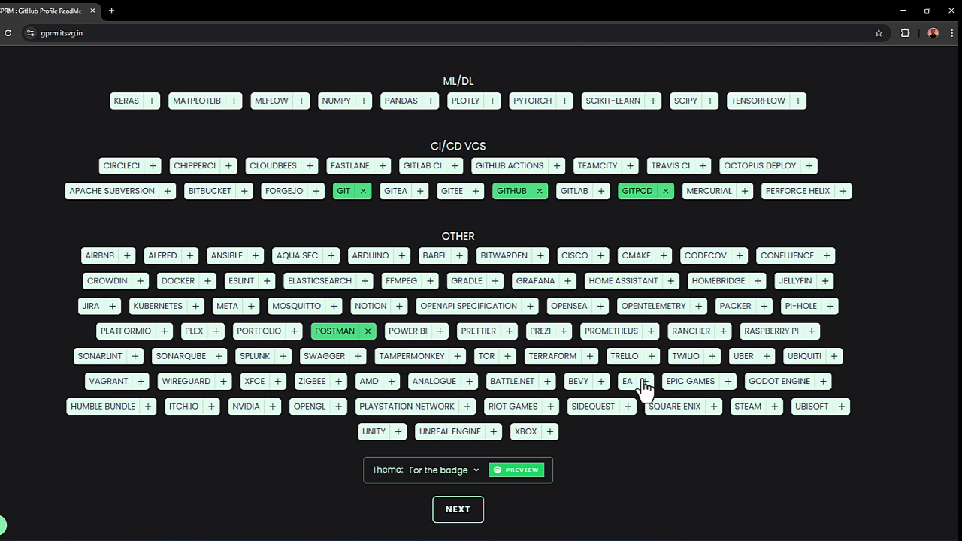
Step: Finish the tech stack selection and skip the donations page with all username fields left empty
scroll(606, 442, down, 2)
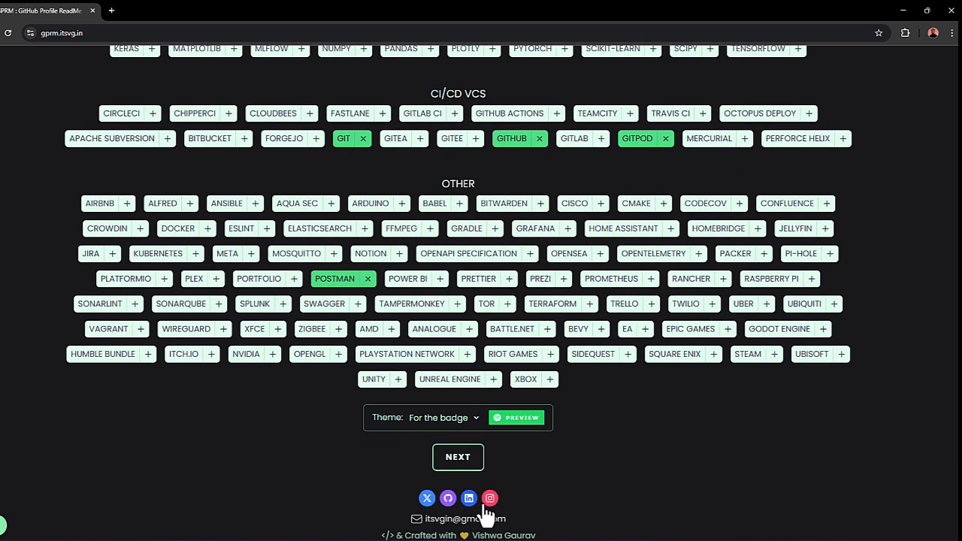
click(459, 458)
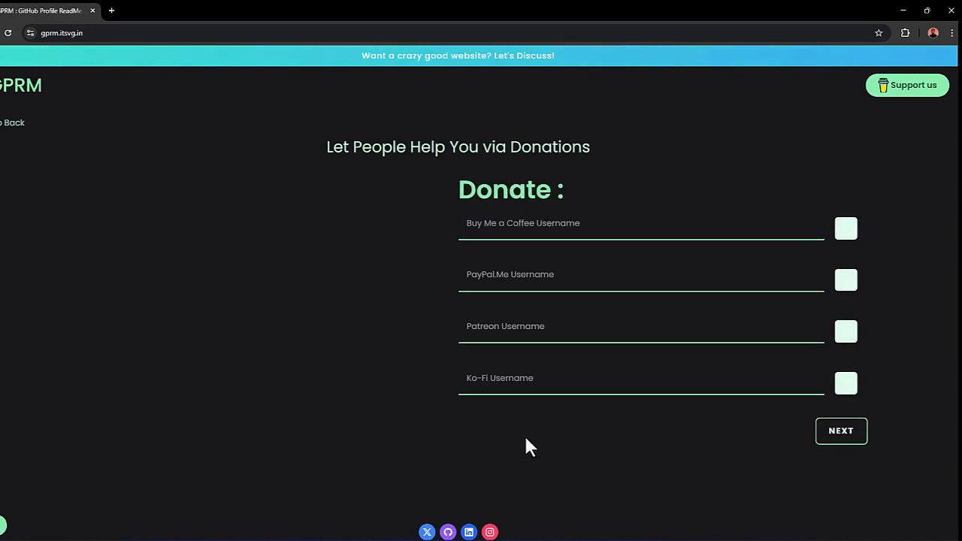
click(569, 223)
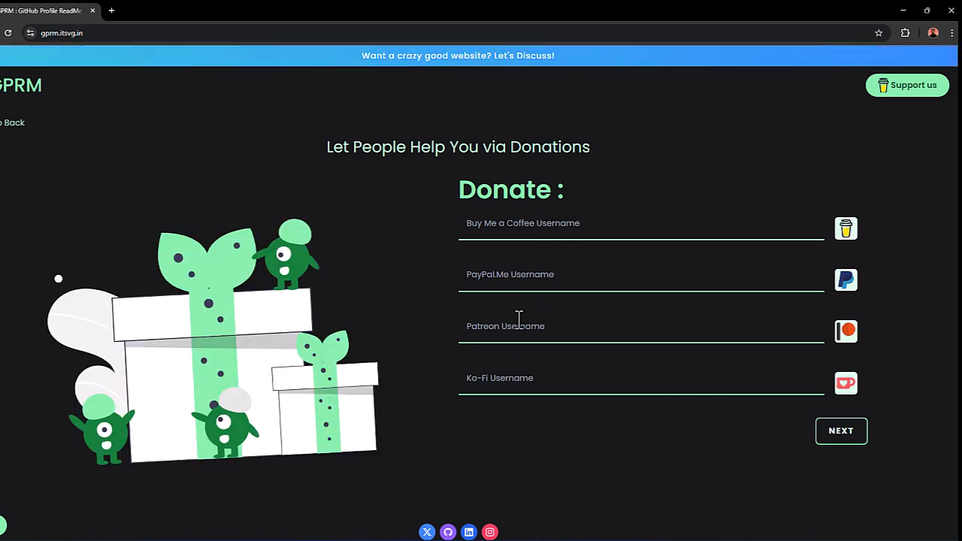
click(834, 436)
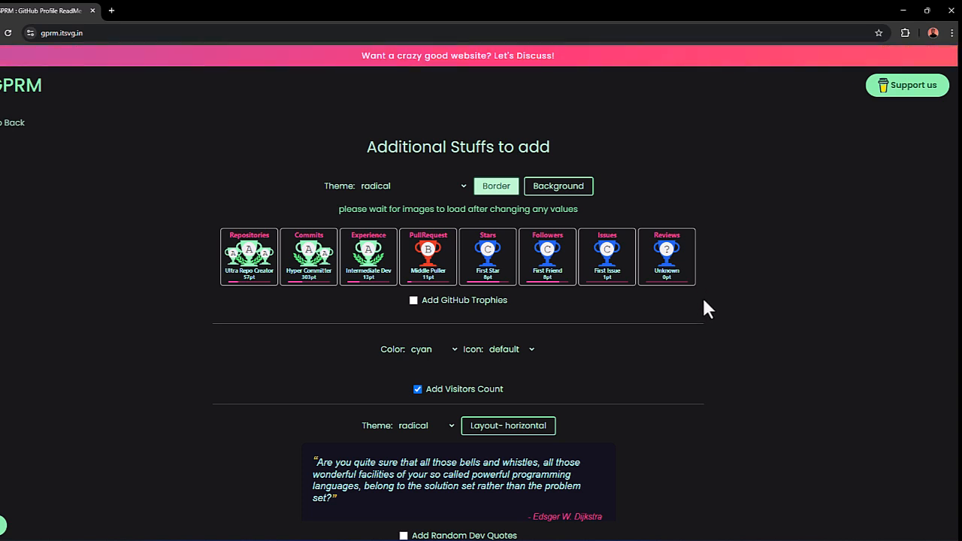
Step: Try the GitHub trophies' background and browse their themes, leaving border and background off and the theme on radical
click(506, 201)
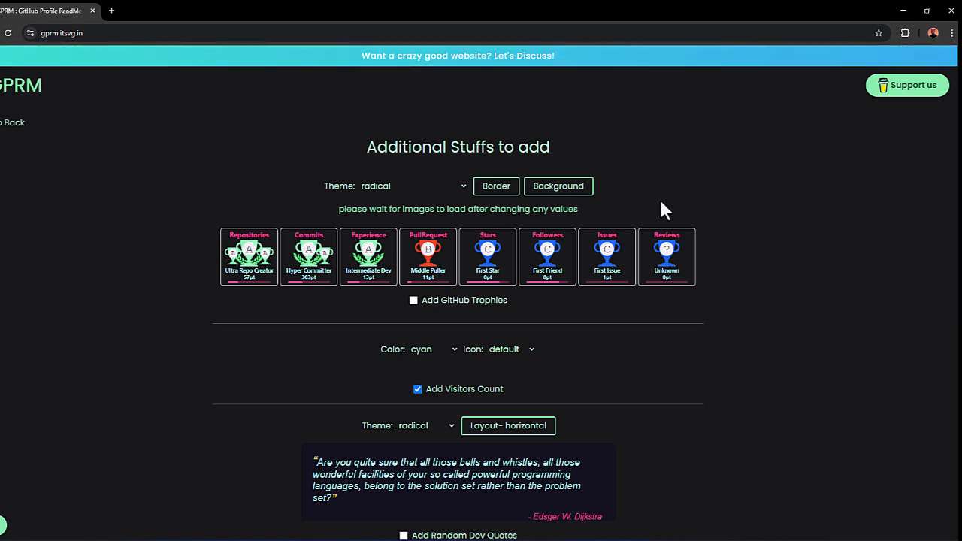
click(558, 189)
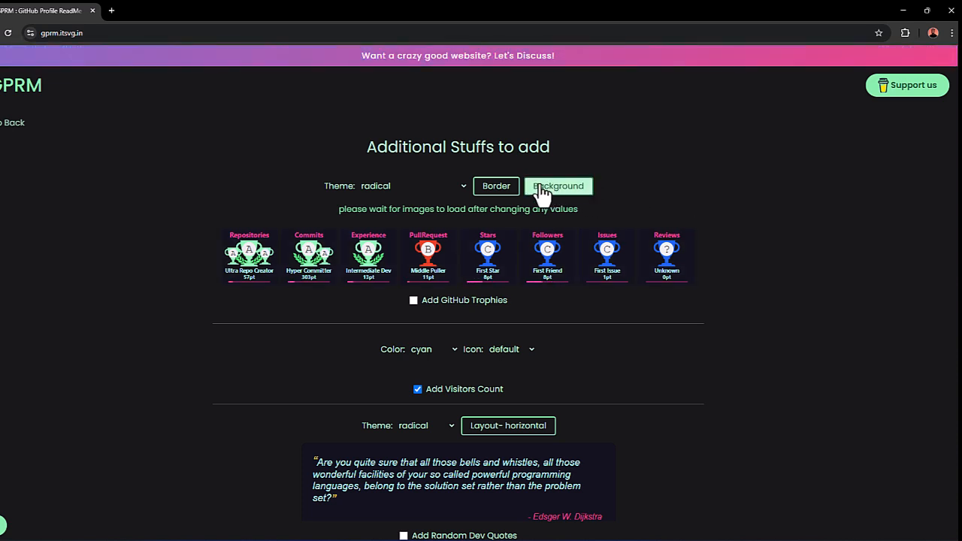
click(444, 180)
scroll(411, 259, down, 4)
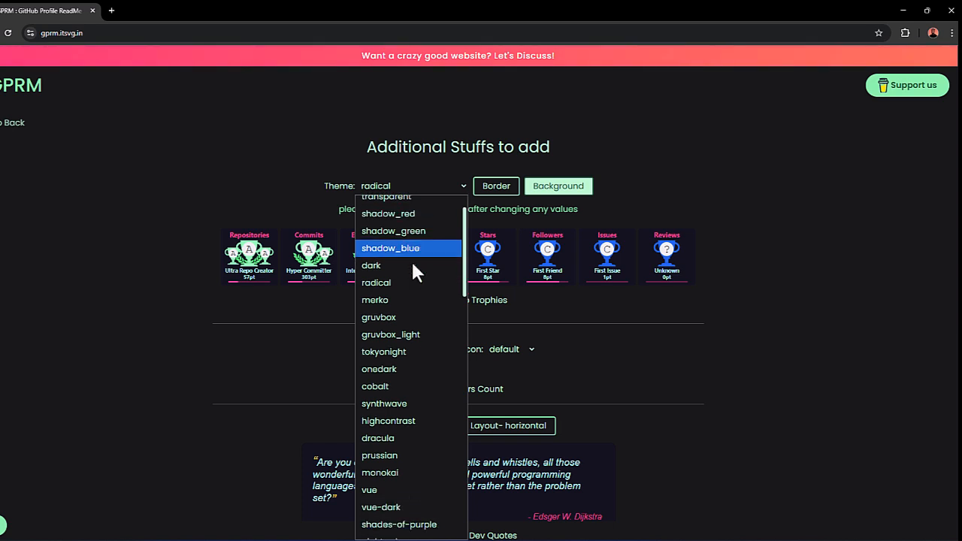
scroll(416, 308, down, 3)
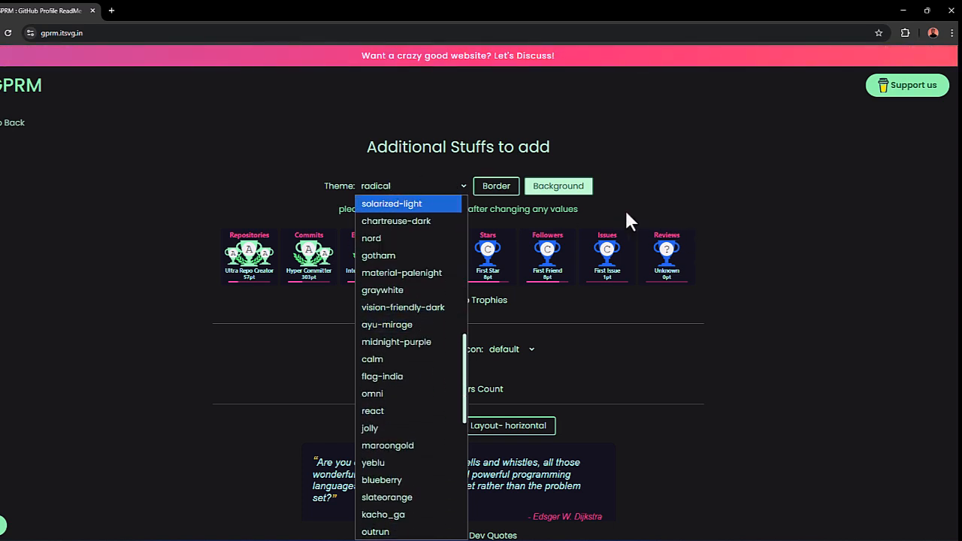
click(685, 185)
click(577, 189)
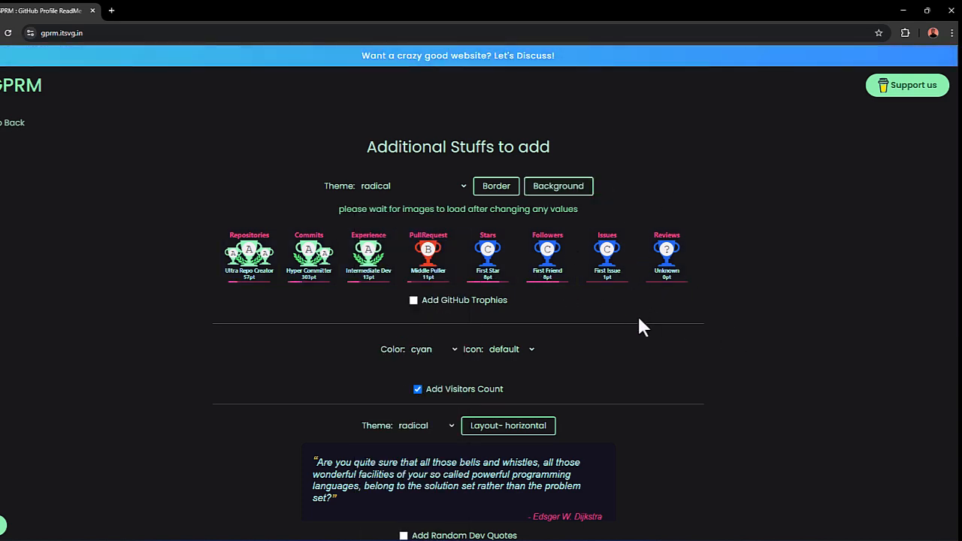
Step: Generate the profile, leaving random dev quotes and the top contributed repo list unselected
scroll(639, 323, down, 1)
scroll(640, 320, down, 3)
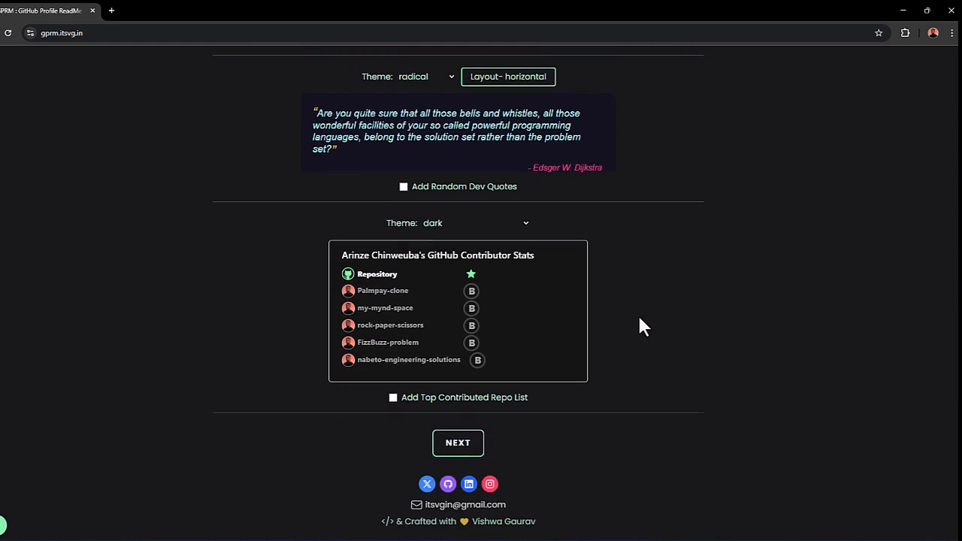
scroll(640, 318, up, 5)
scroll(645, 312, down, 5)
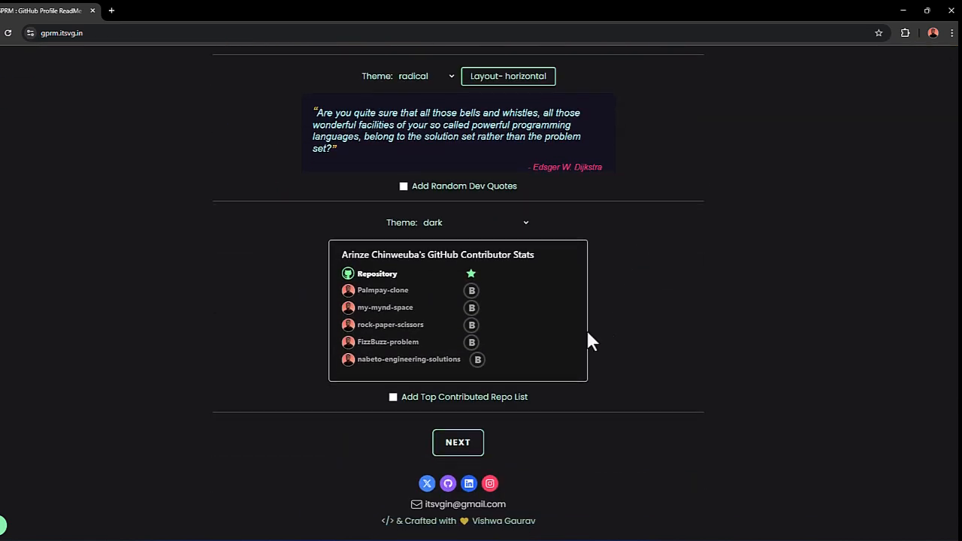
click(460, 448)
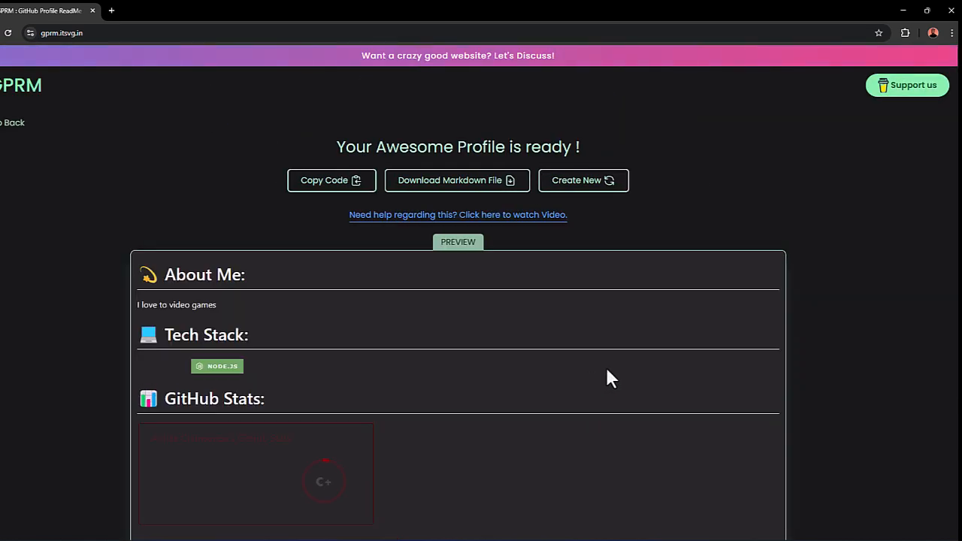
Step: Review the generated profile preview and copy its README code
scroll(669, 335, down, 2)
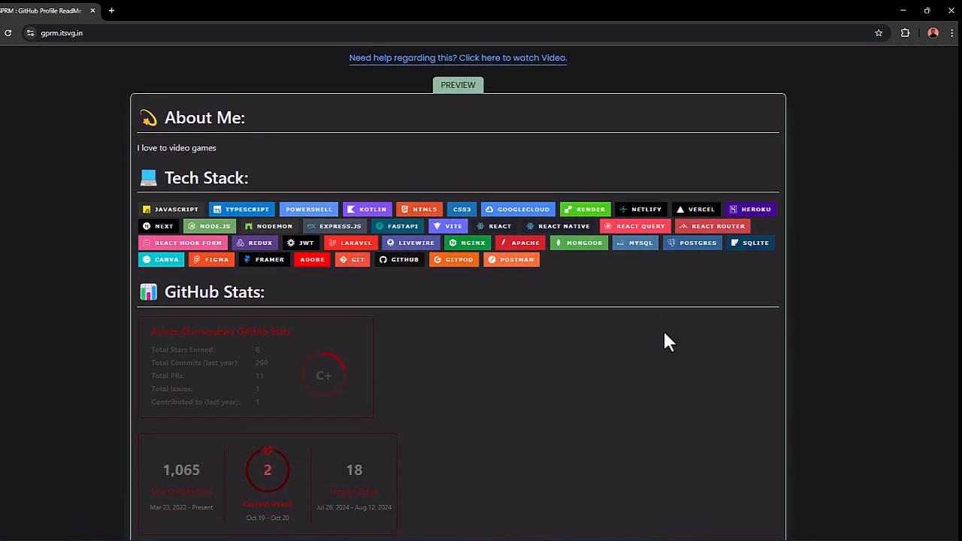
scroll(645, 356, up, 2)
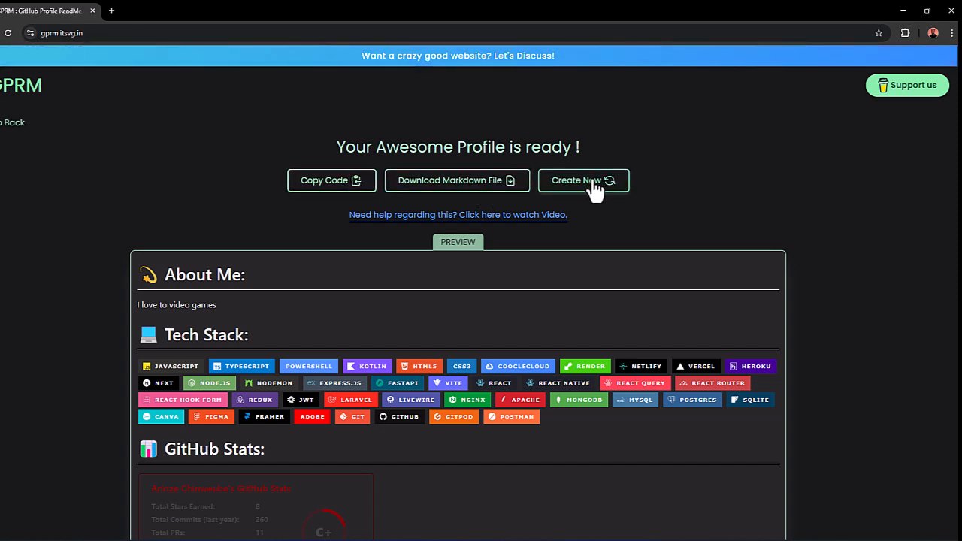
click(340, 193)
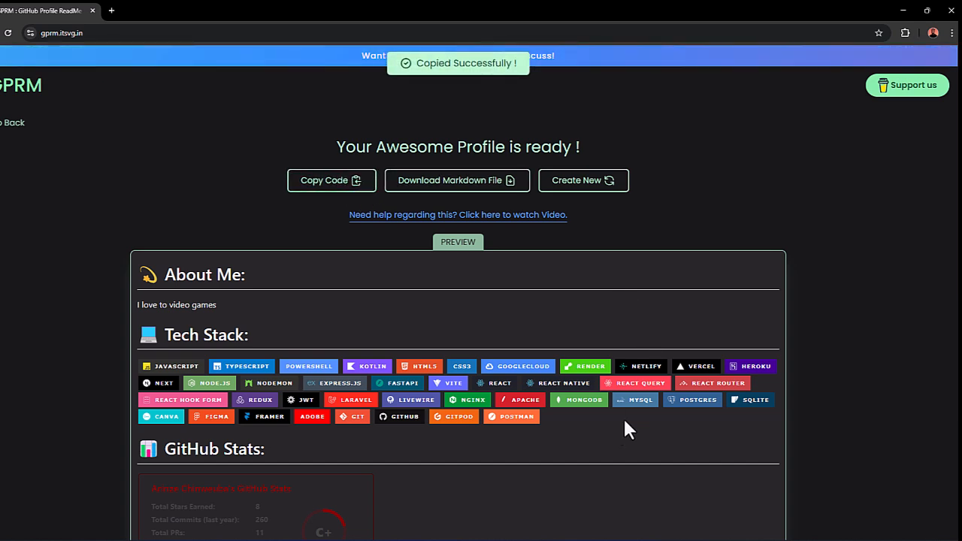
Step: Switch to the GitHub profile and replace the entire content of its README.md with the copied code
click(536, 527)
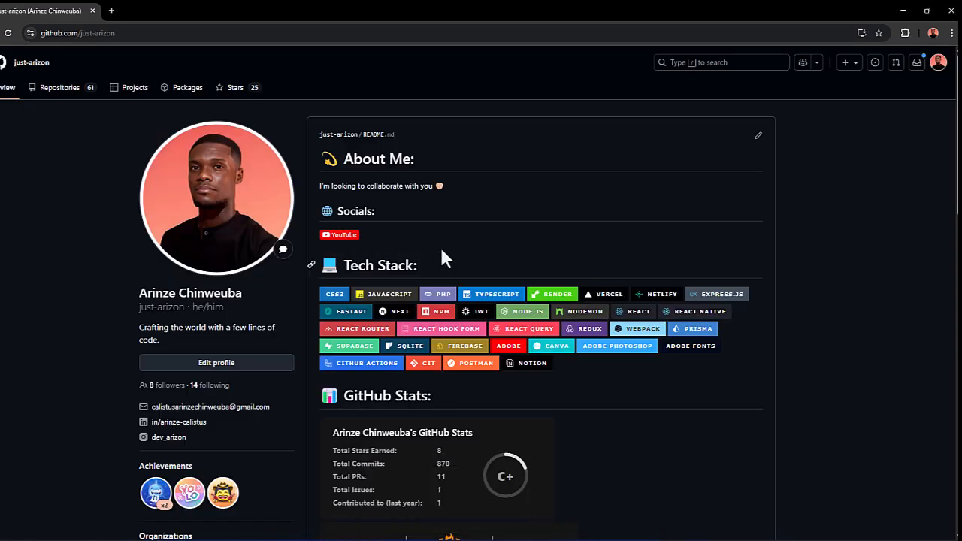
click(759, 139)
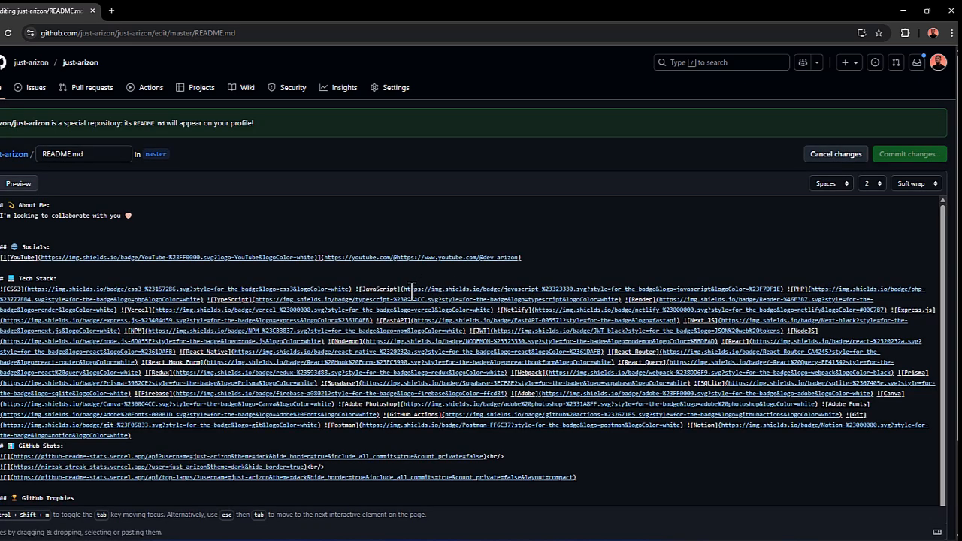
scroll(565, 455, down, 1)
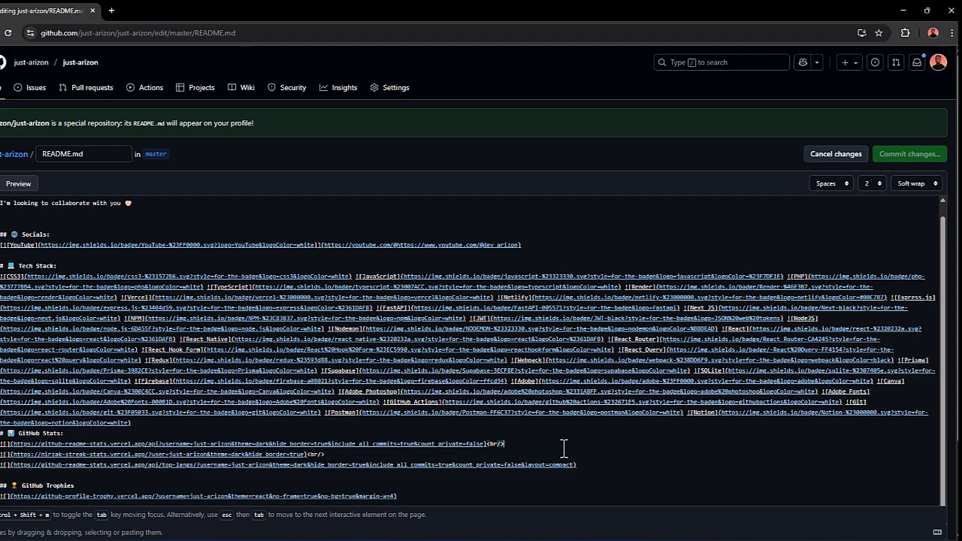
key(ctrl+a)
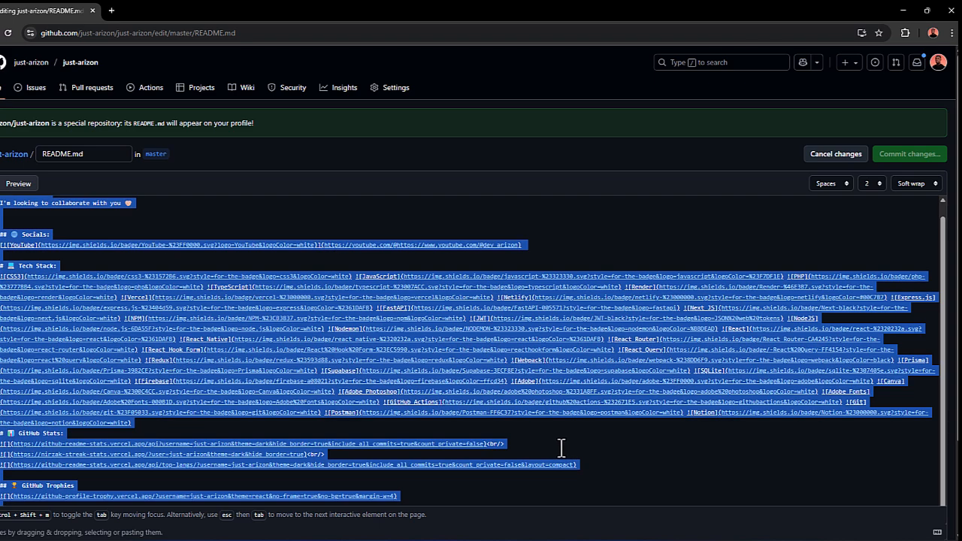
key(ctrl+v)
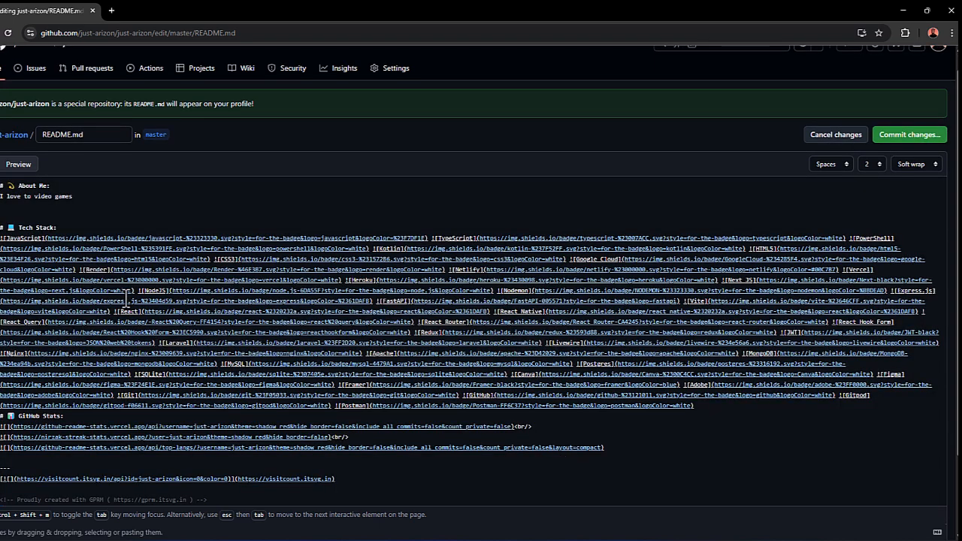
Step: Commit the README.md changes directly to the master branch with the message "Update README with personal statement and stats theme"
scroll(126, 299, down, 2)
scroll(126, 299, up, 2)
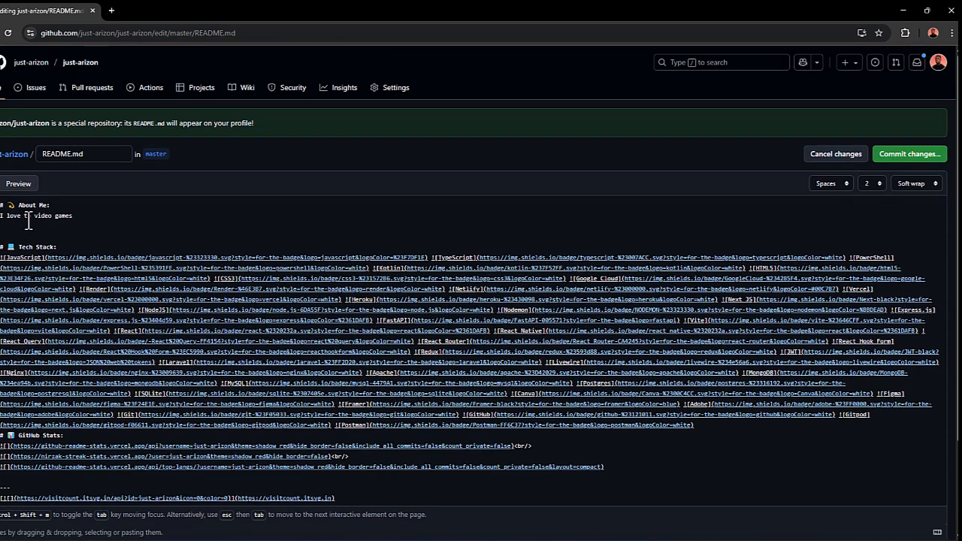
click(899, 167)
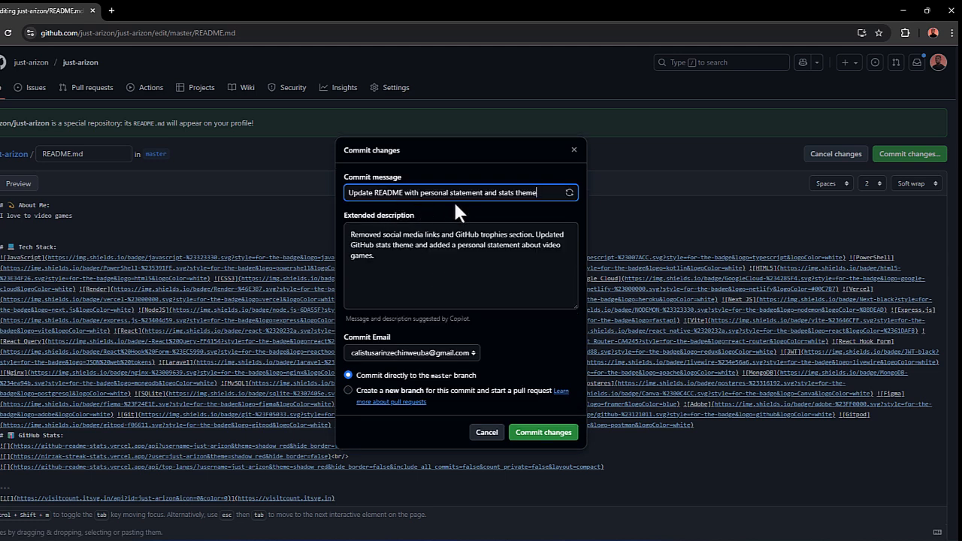
click(538, 432)
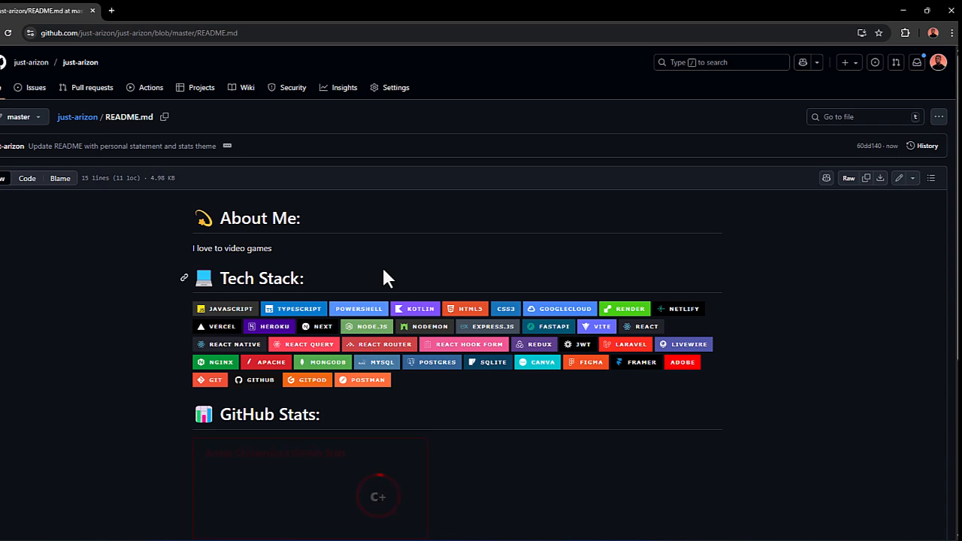
Step: Check the introduction, tech stack badges and GitHub stats in the committed README and on the profile page
scroll(311, 393, down, 2)
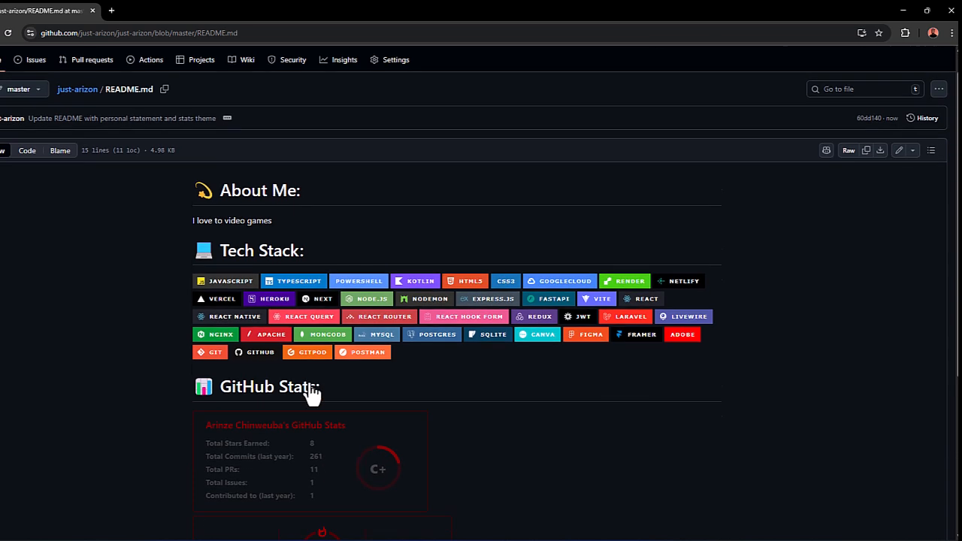
scroll(344, 344, down, 3)
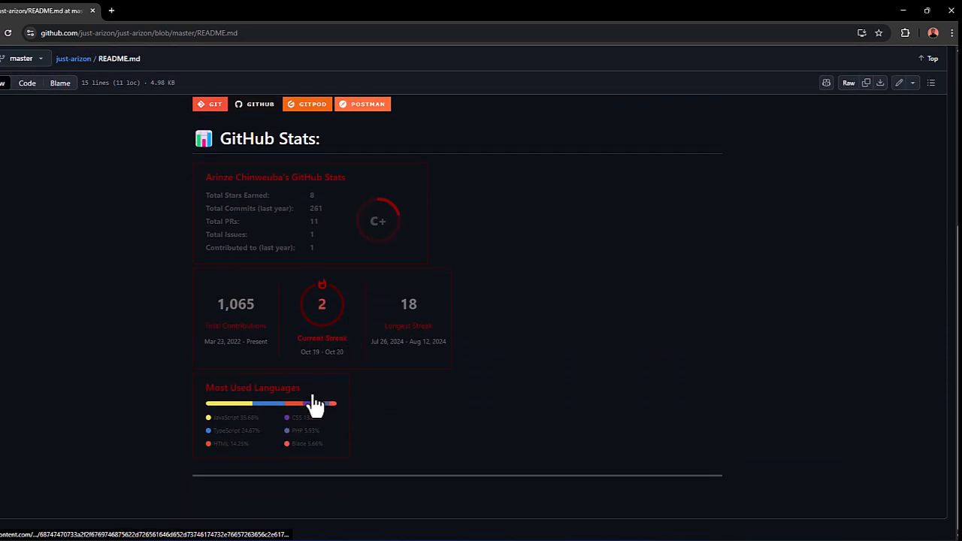
scroll(315, 403, up, 3)
scroll(316, 404, up, 2)
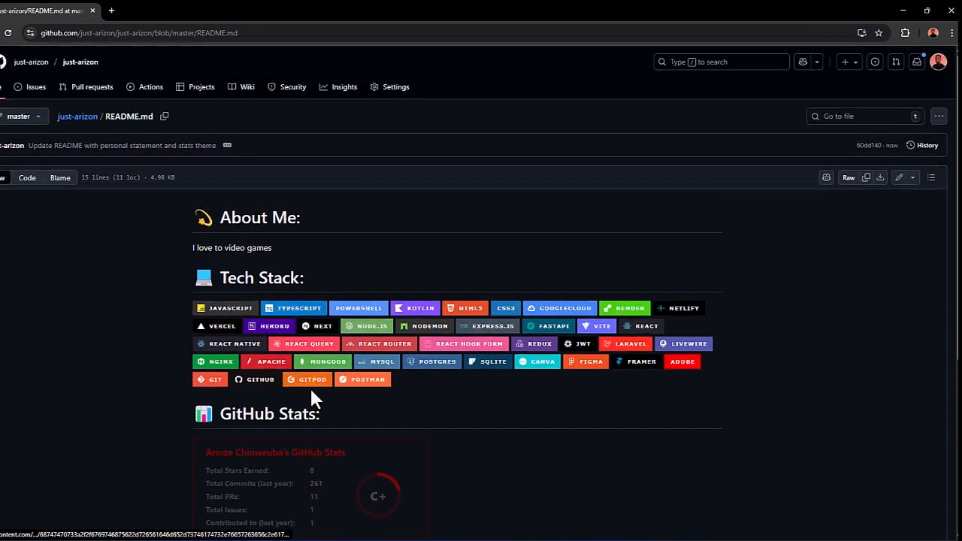
click(38, 65)
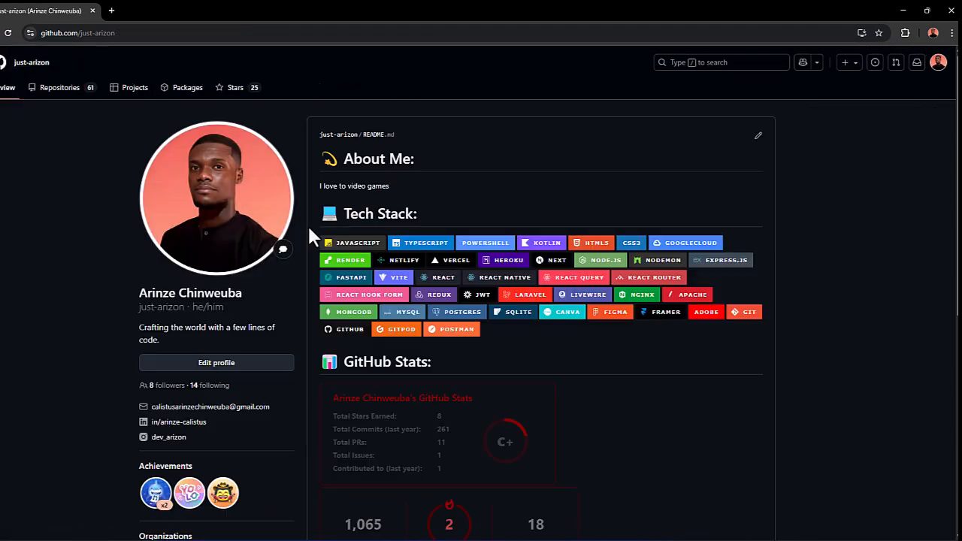
scroll(660, 344, down, 2)
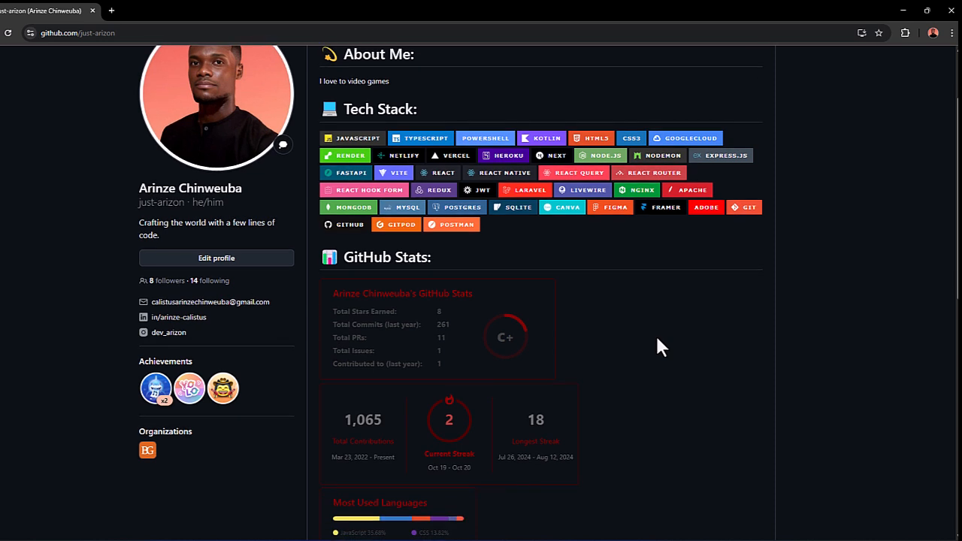
scroll(657, 338, up, 2)
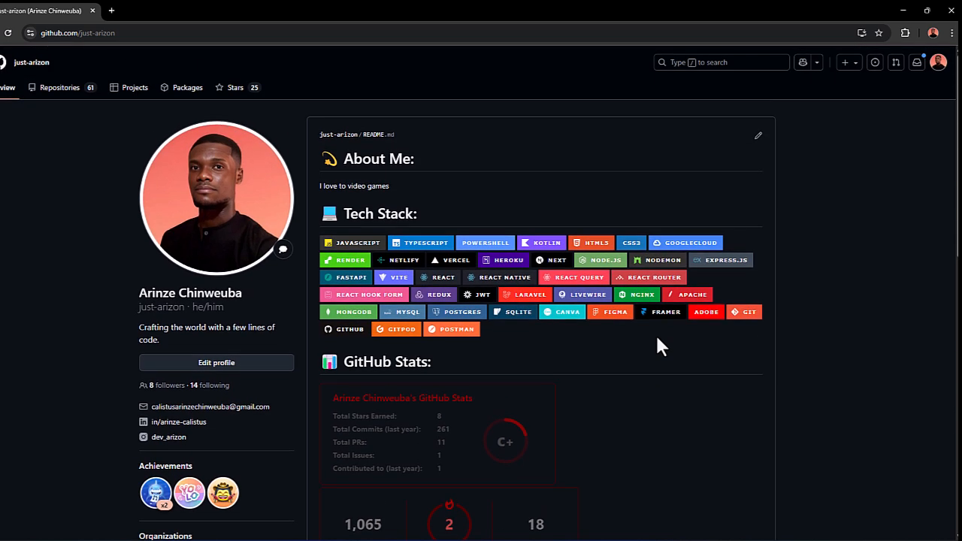